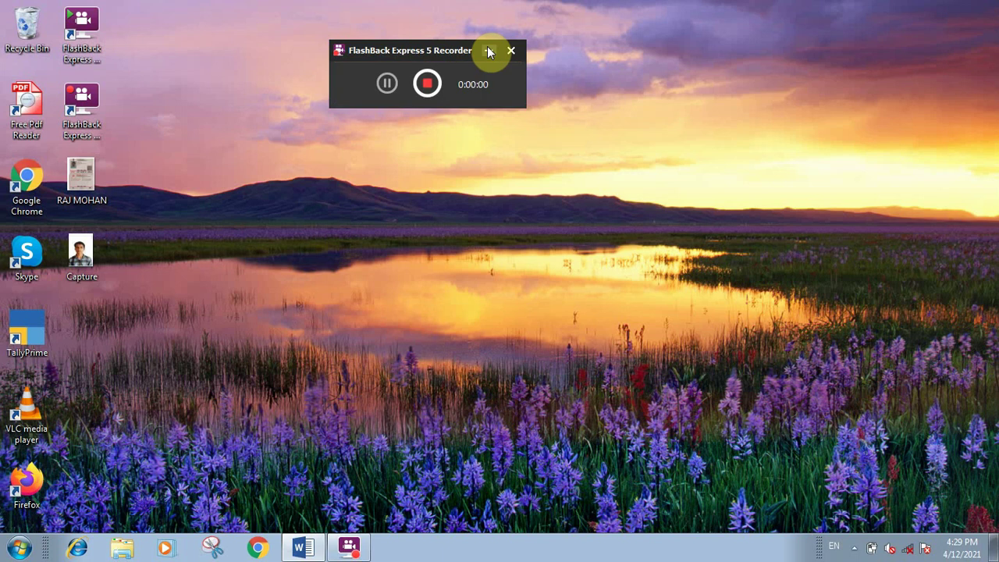
- Minimize the FlashBack recorder and bring up the blank Word document from the taskbar
click(489, 51)
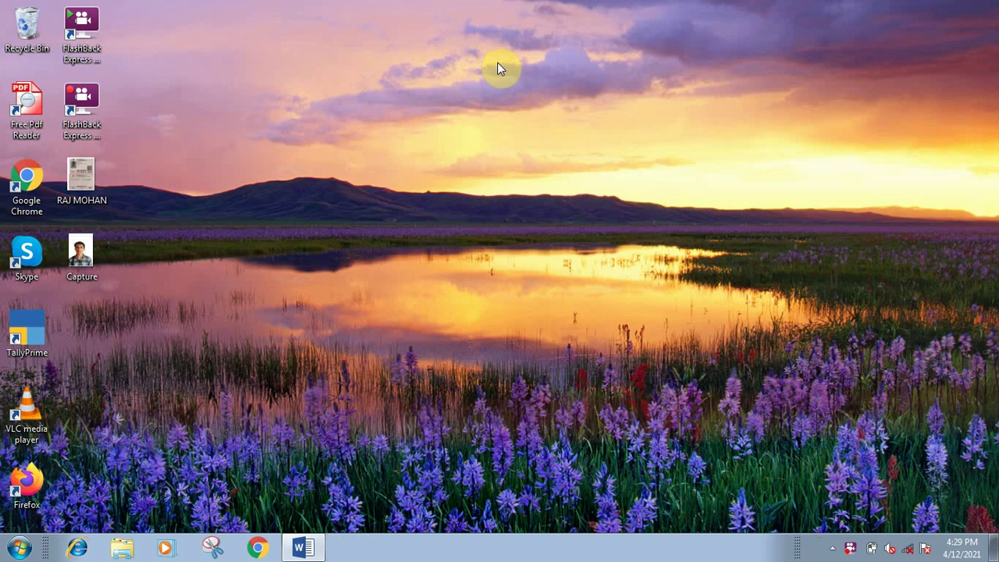
click(304, 546)
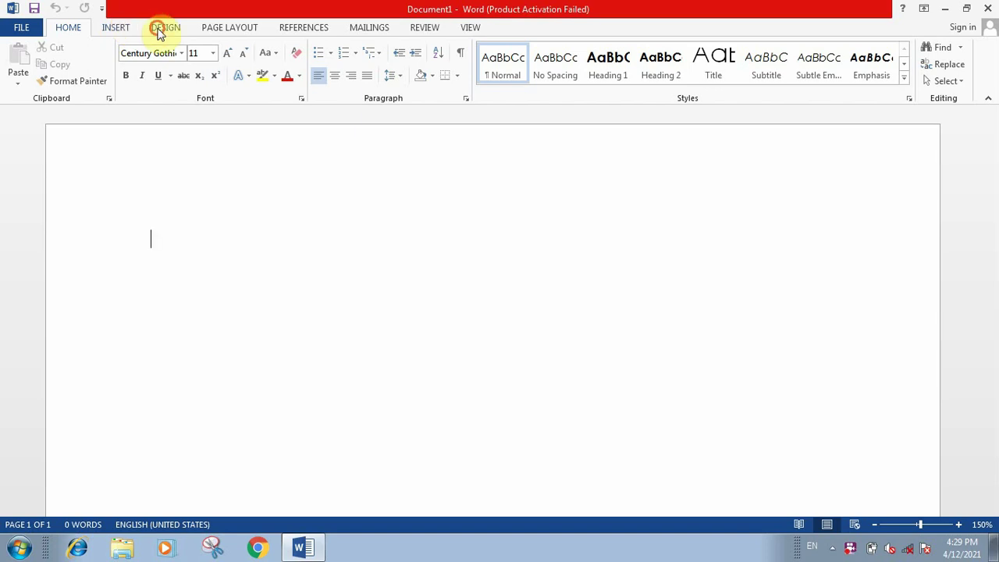
- Enter =rand(3,3) in the empty document to generate three paragraphs of sample text
click(160, 32)
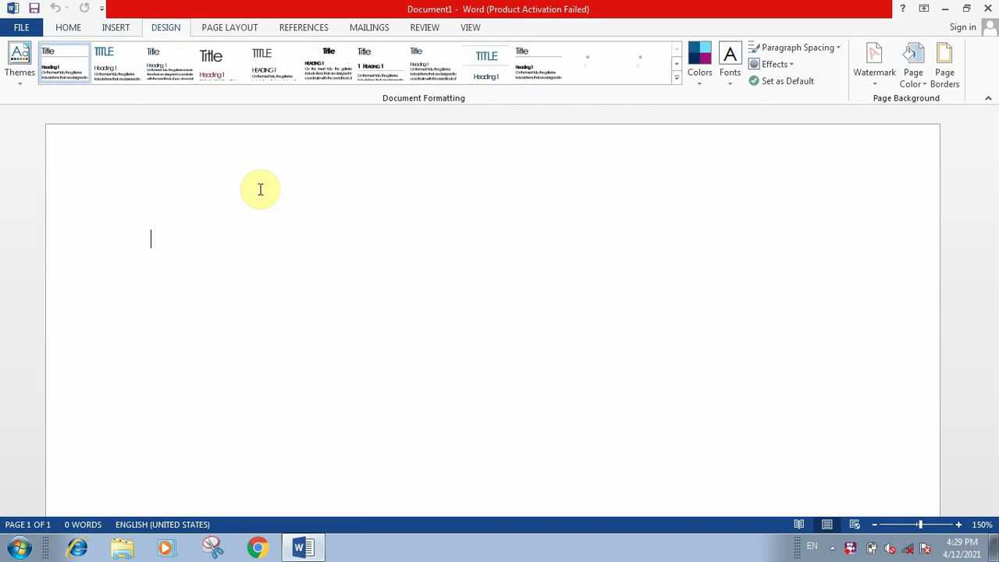
text(=)
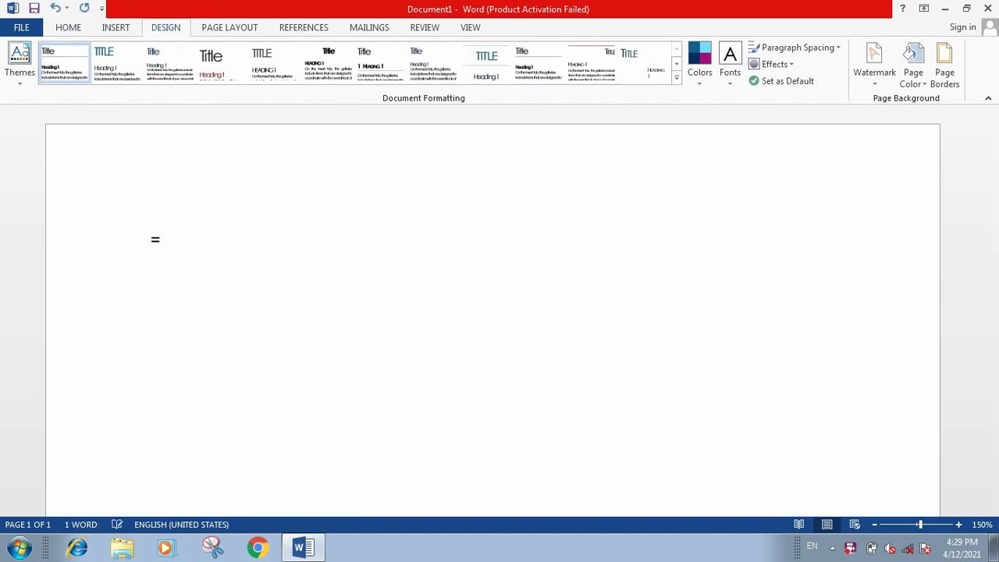
text(rand)
text((3)
text(,)
text(3)
text())
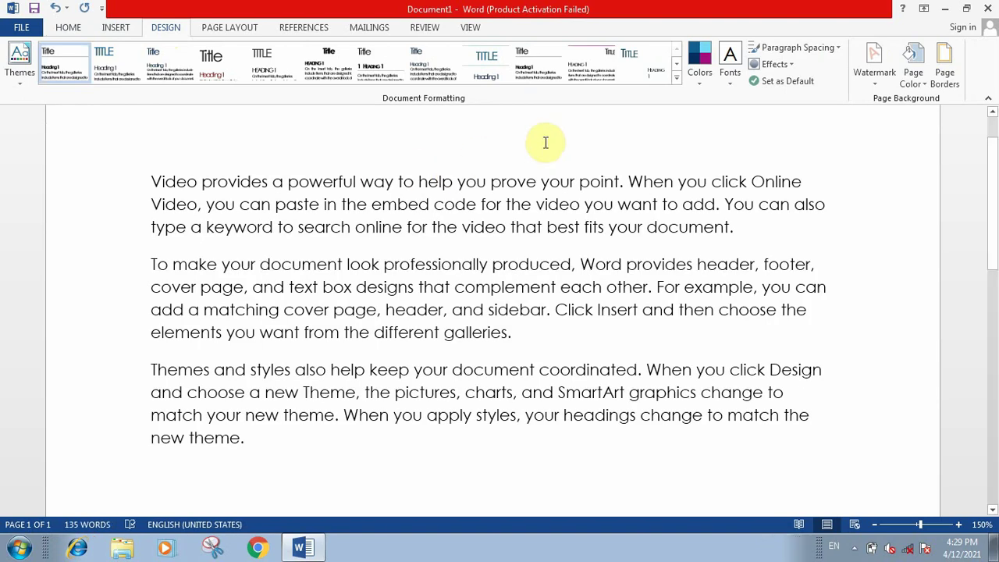
- Set the page colour to orange, then bring up the Themes gallery
click(914, 86)
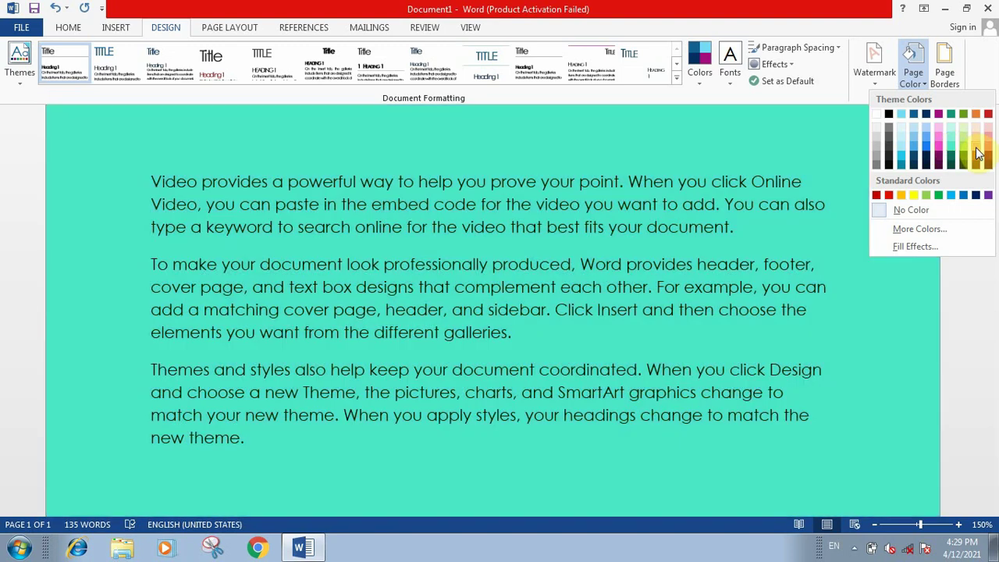
click(978, 154)
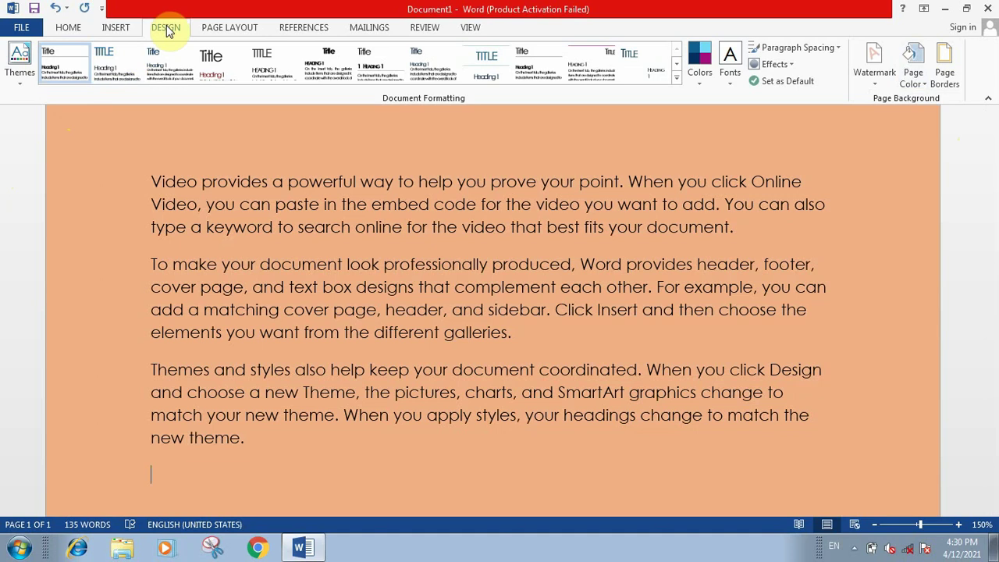
click(20, 63)
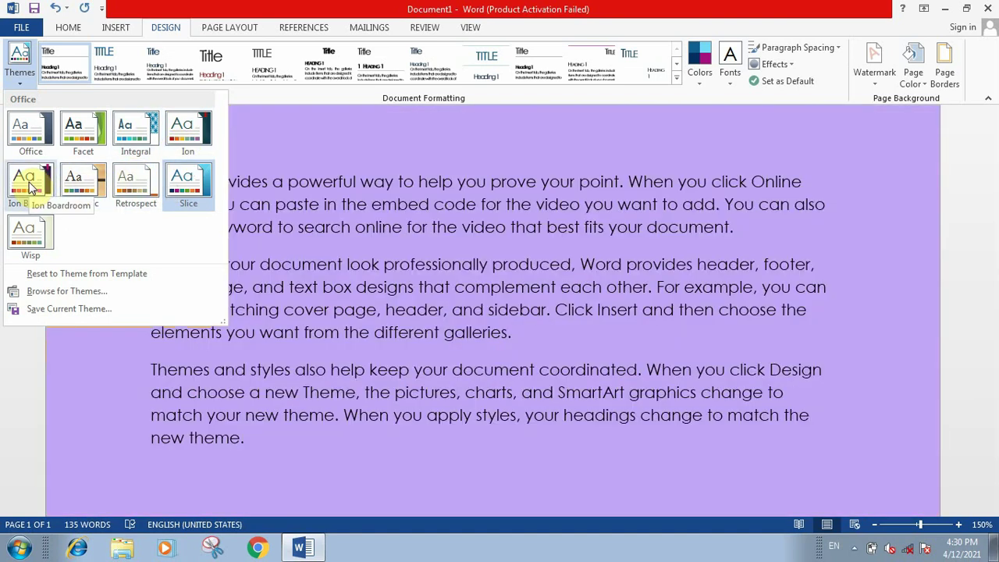
- Dismiss the Themes gallery without applying a different theme
click(279, 137)
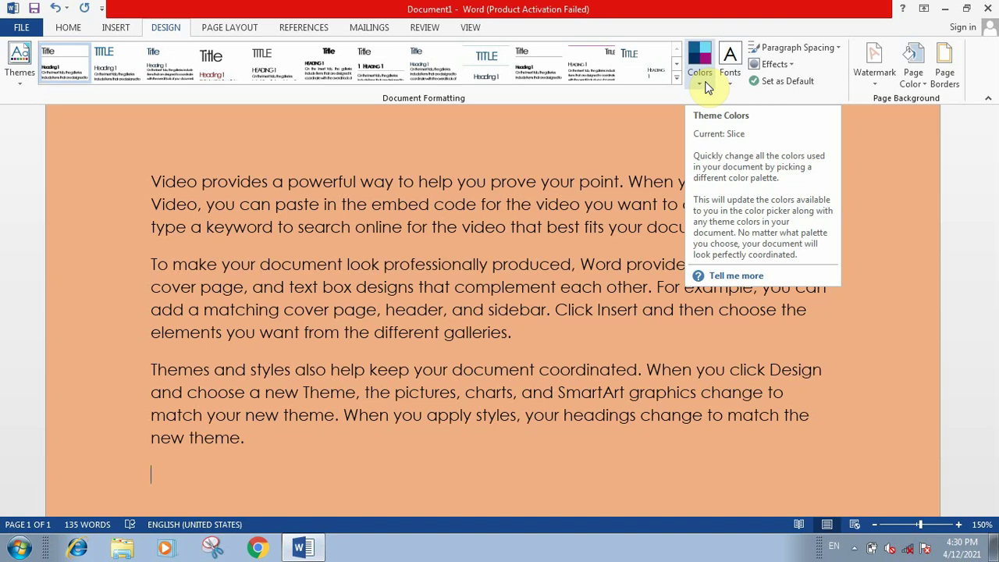
- Preview the theme colour palettes without changing them, then bring up the theme Fonts list
click(701, 78)
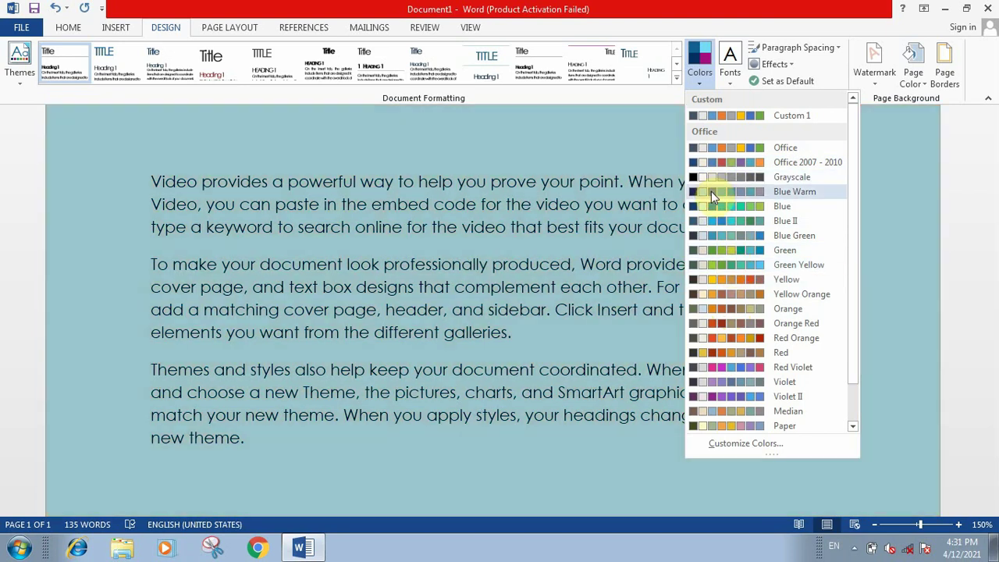
click(689, 106)
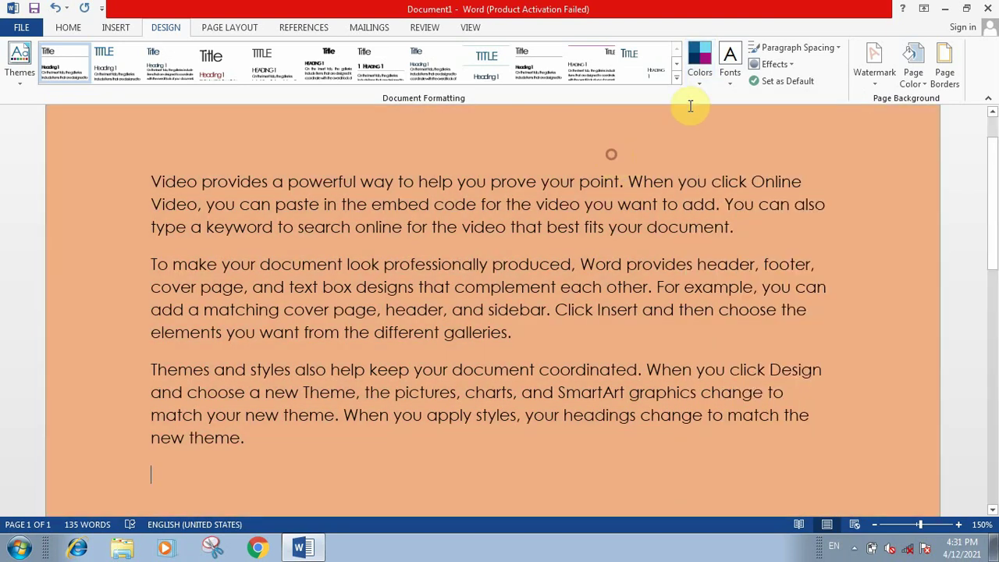
click(727, 78)
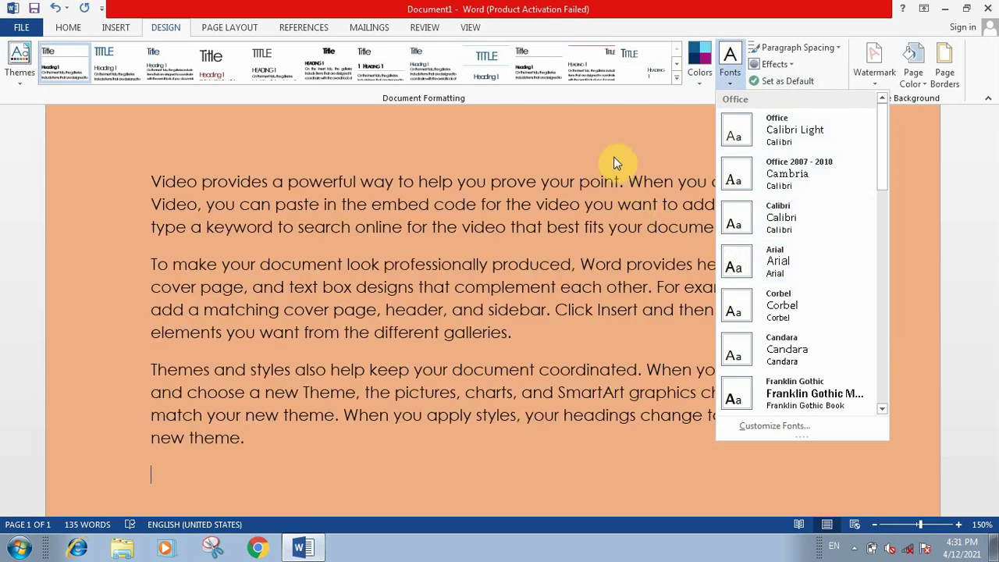
- Leave the theme fonts unchanged and apply the Default paragraph spacing preset
click(611, 151)
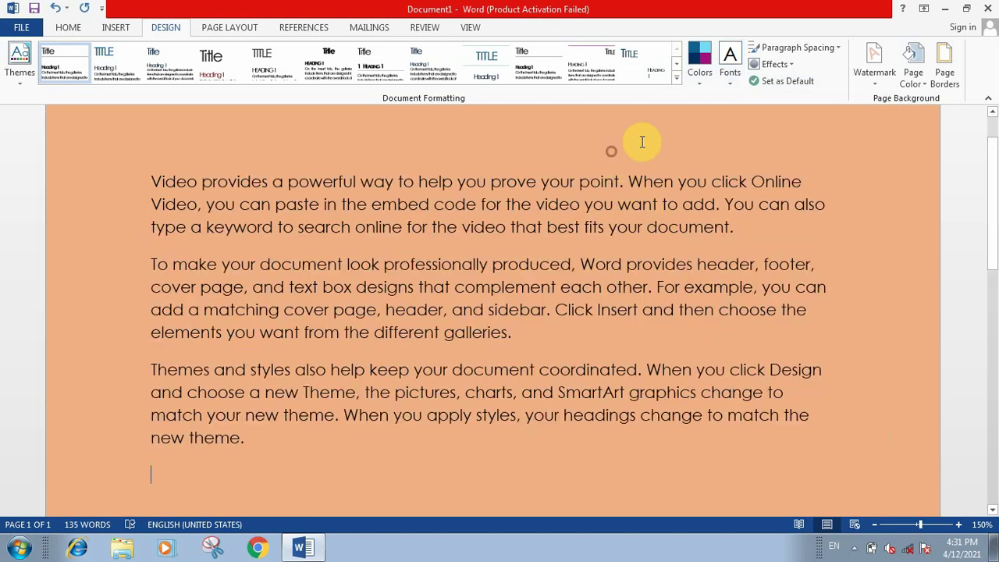
click(808, 48)
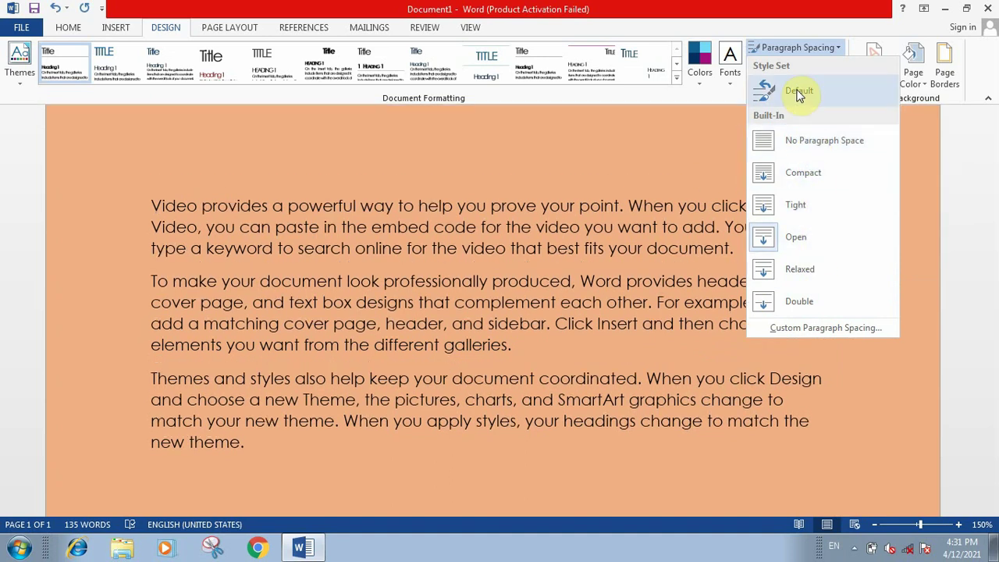
click(797, 92)
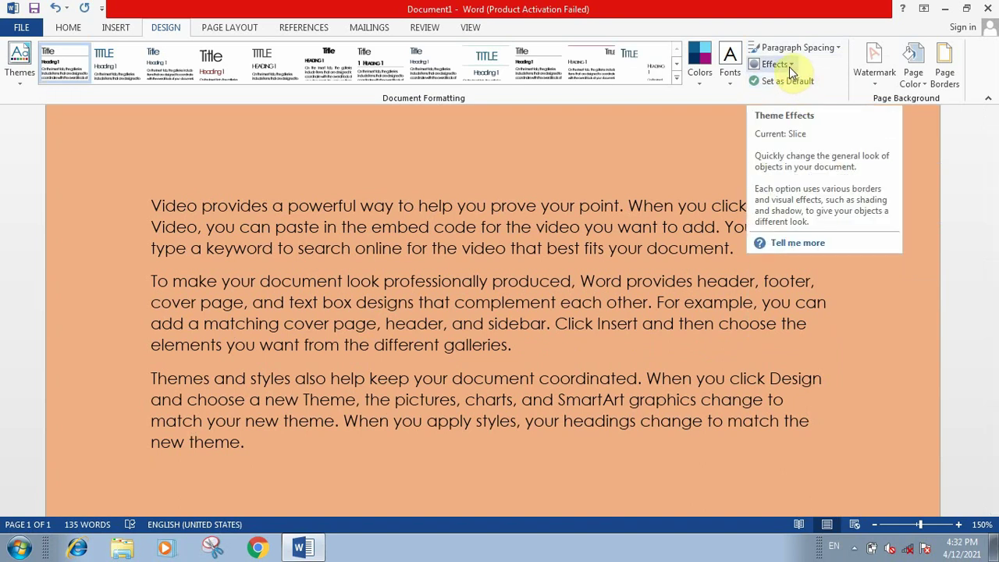
click(117, 27)
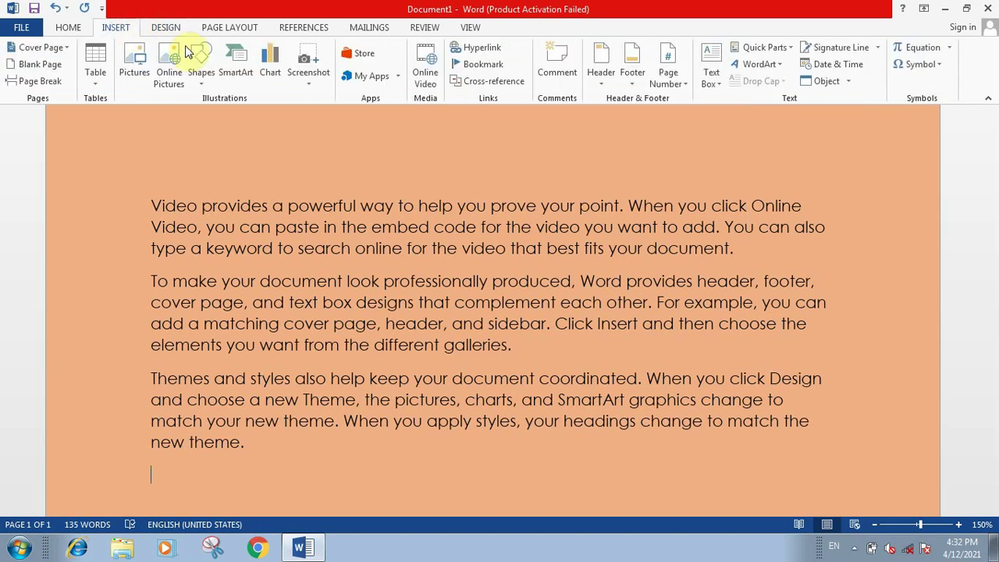
click(201, 62)
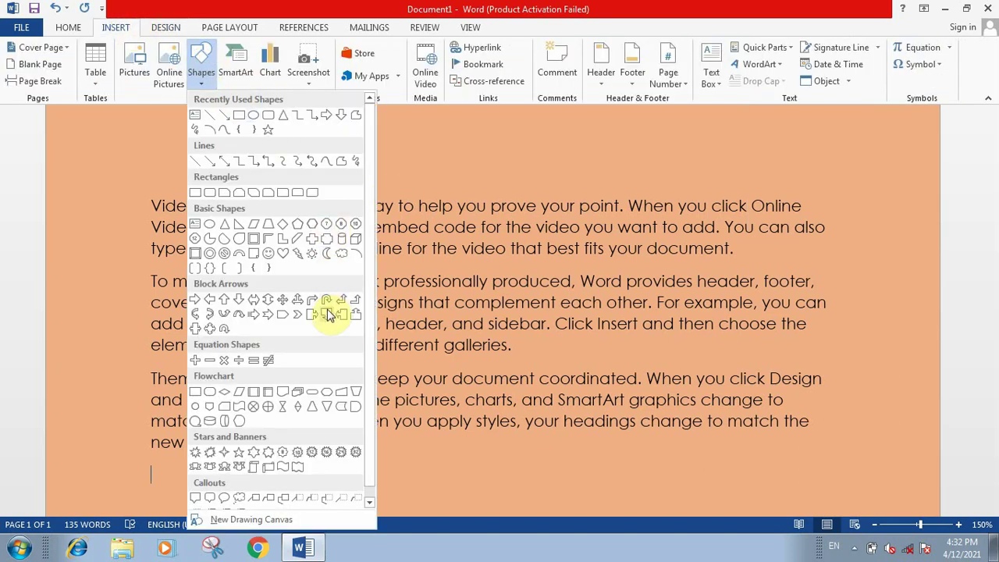
click(285, 300)
drag(539, 451, 697, 500)
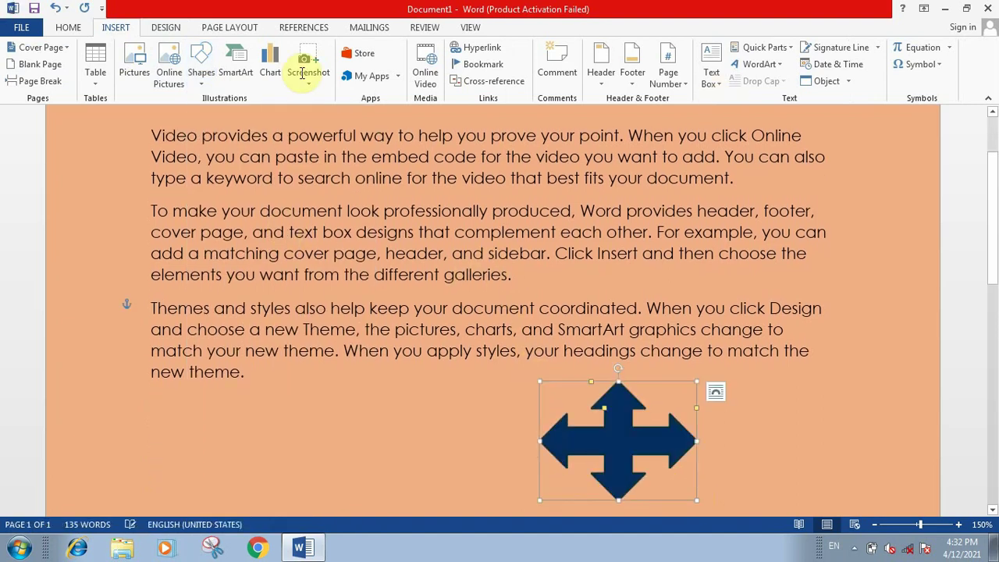
click(165, 28)
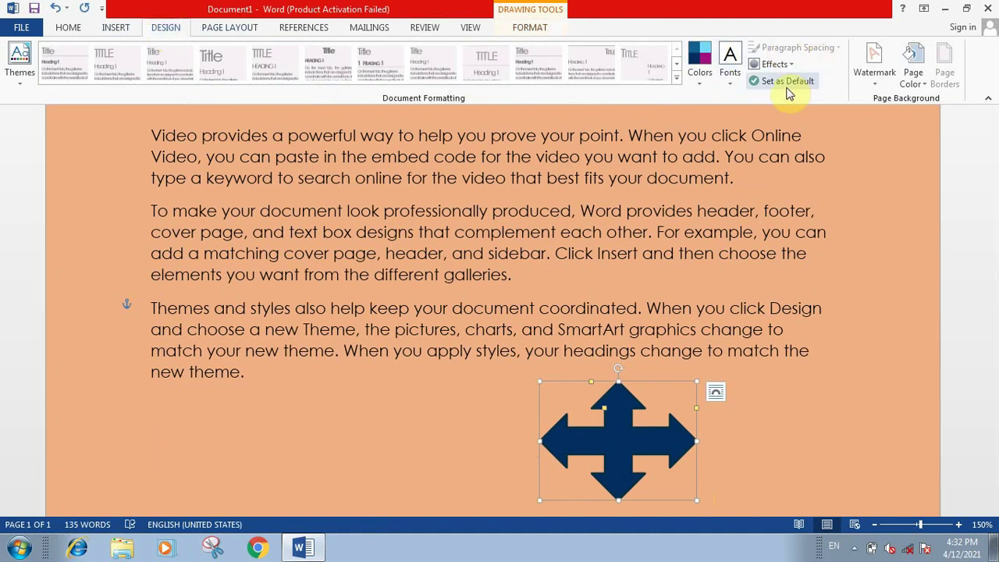
click(784, 65)
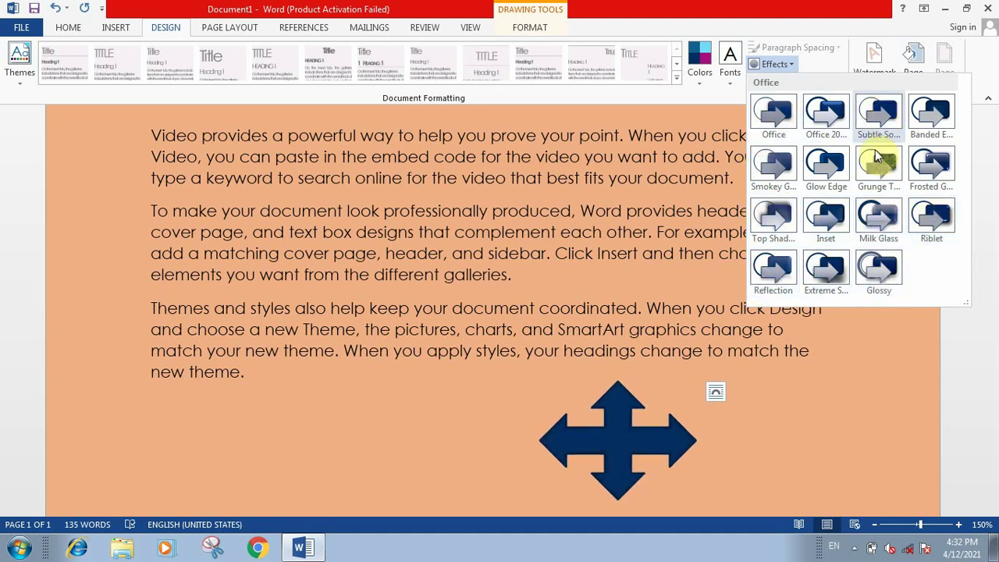
click(581, 366)
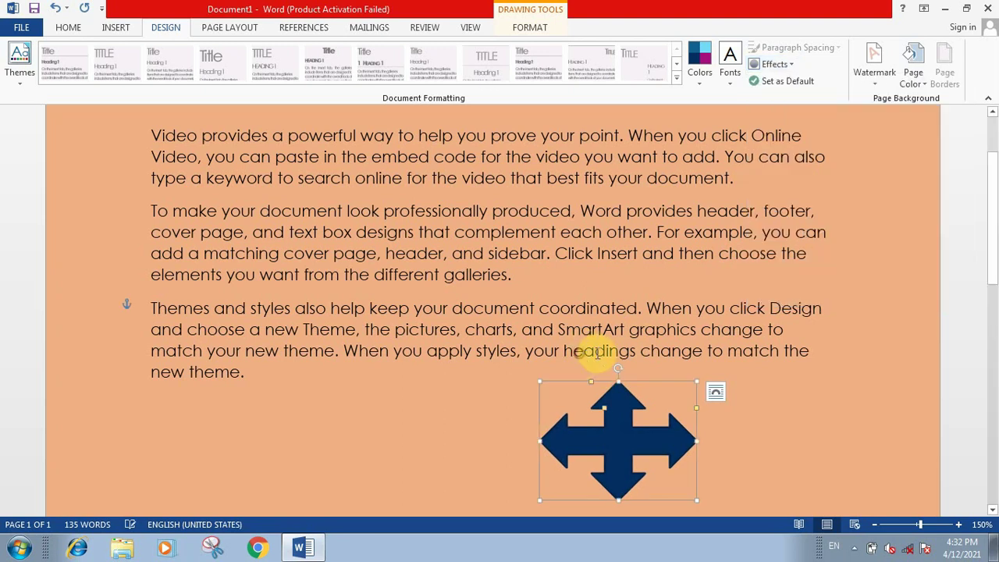
key(Delete)
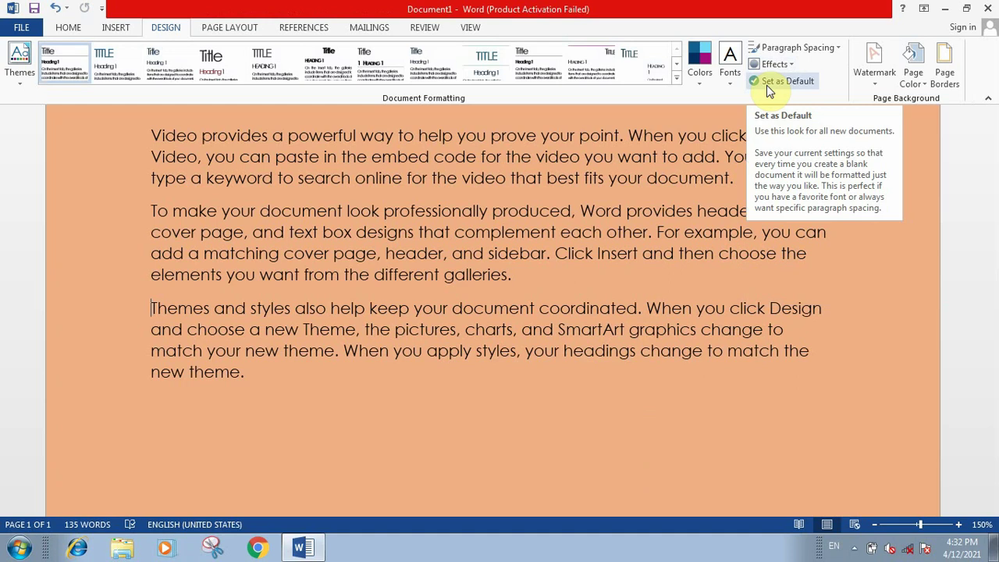
- Apply the diagonal CONFIDENTIAL 1 watermark, then bring the Watermark gallery up again
click(863, 71)
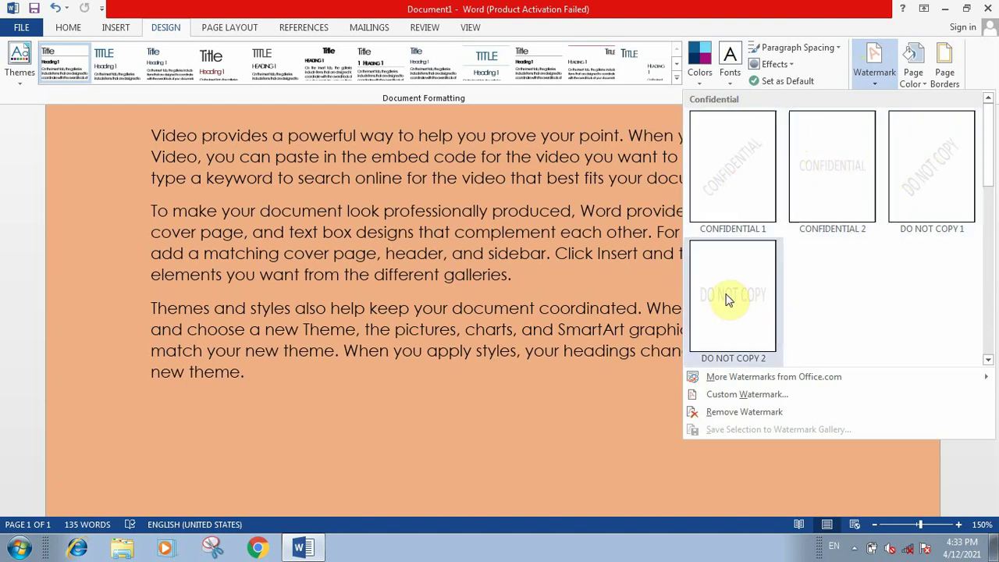
click(850, 180)
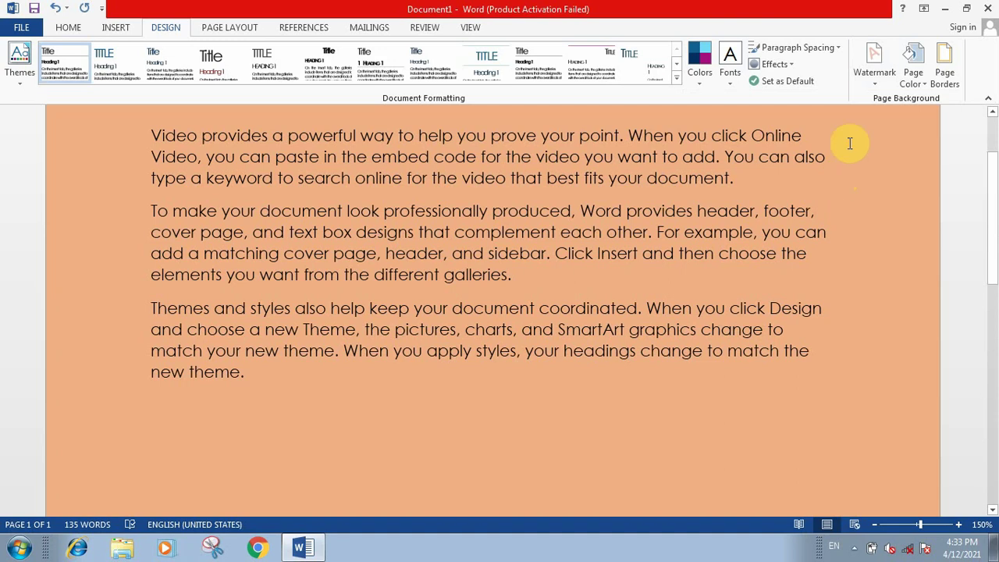
click(874, 61)
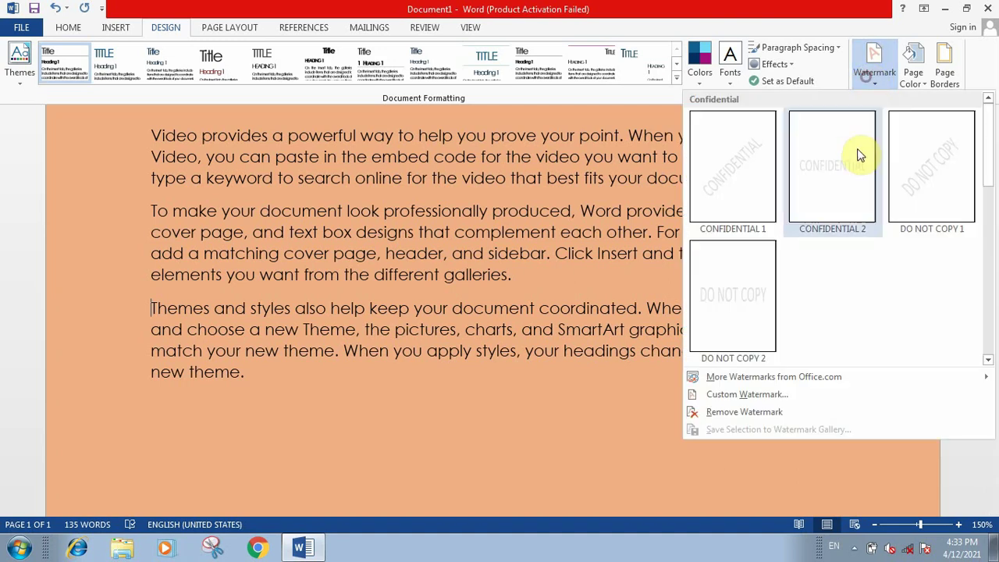
click(742, 193)
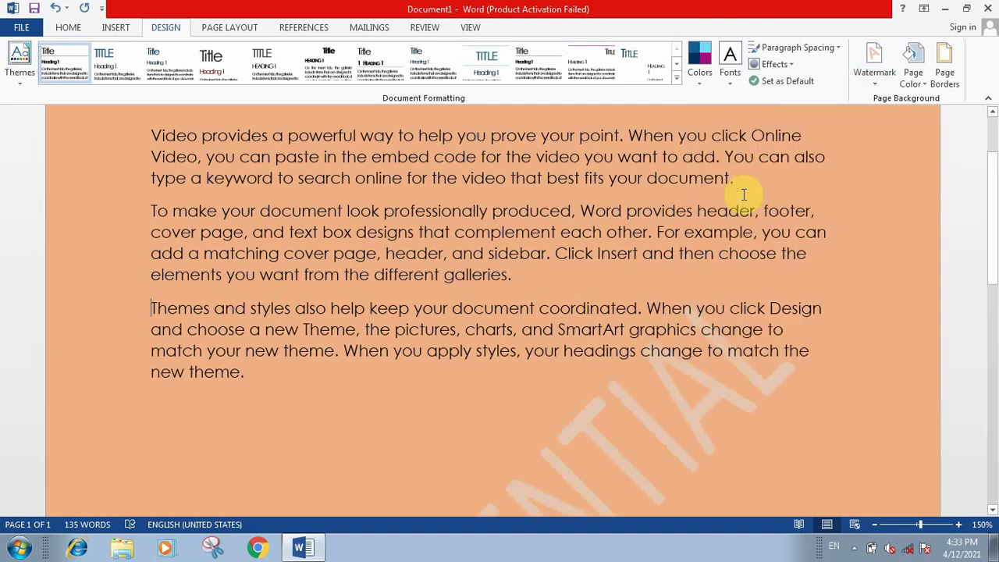
scroll(754, 248, down, 1)
scroll(754, 248, down, 2)
scroll(750, 248, down, 3)
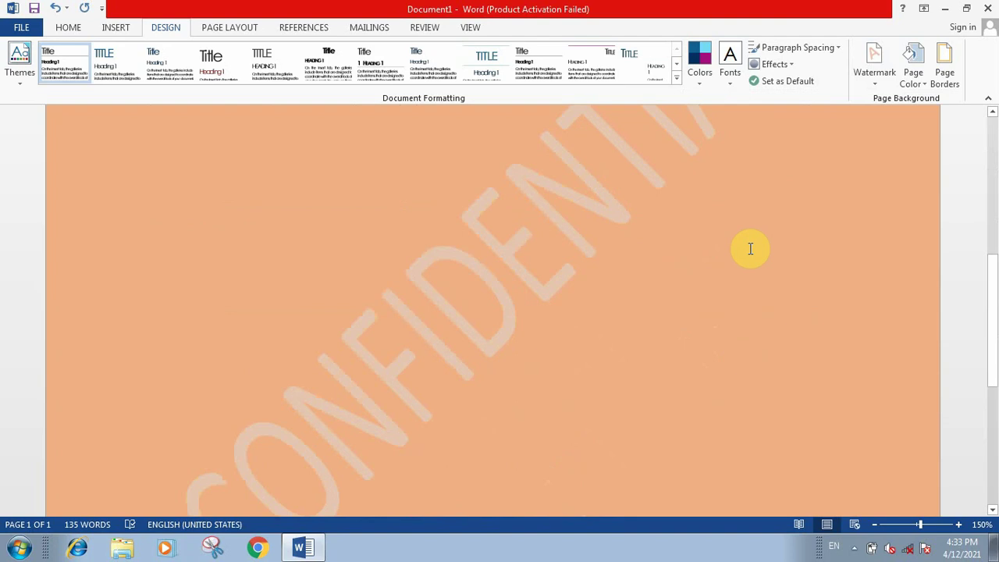
click(874, 69)
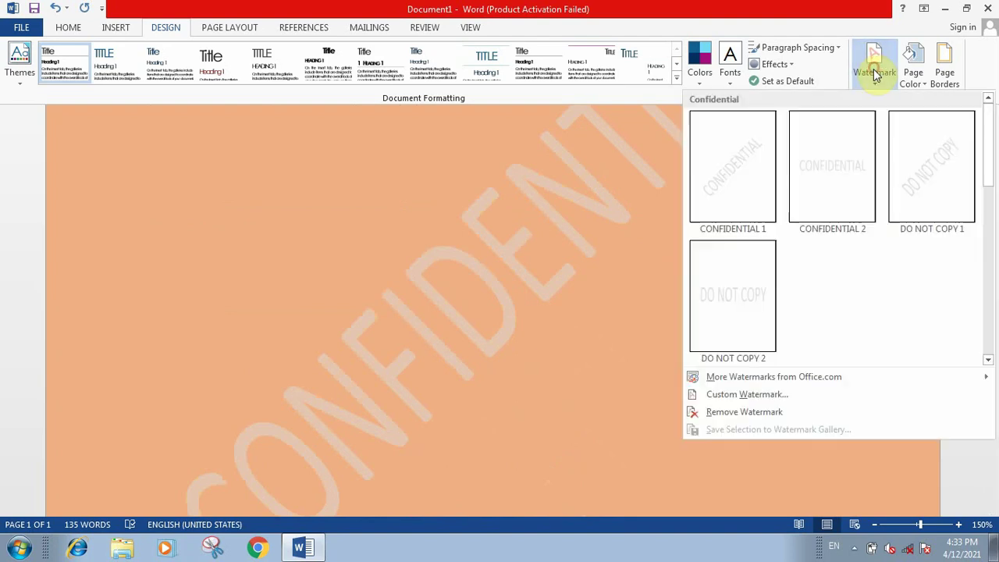
- In Custom Watermark, set a text watermark reading MY PASSION TECHNOLOGY instead of CONFIDENTIAL
click(746, 396)
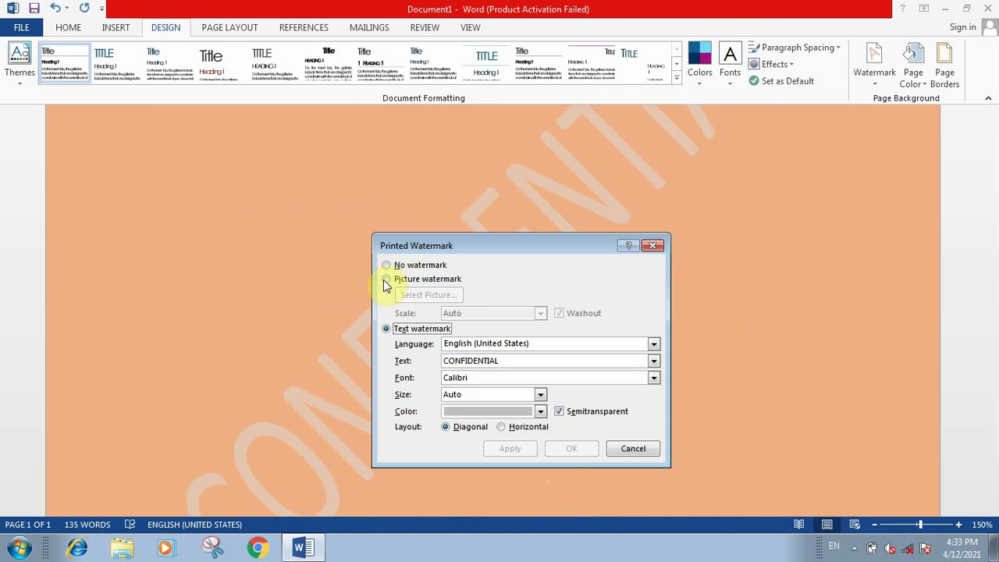
click(386, 280)
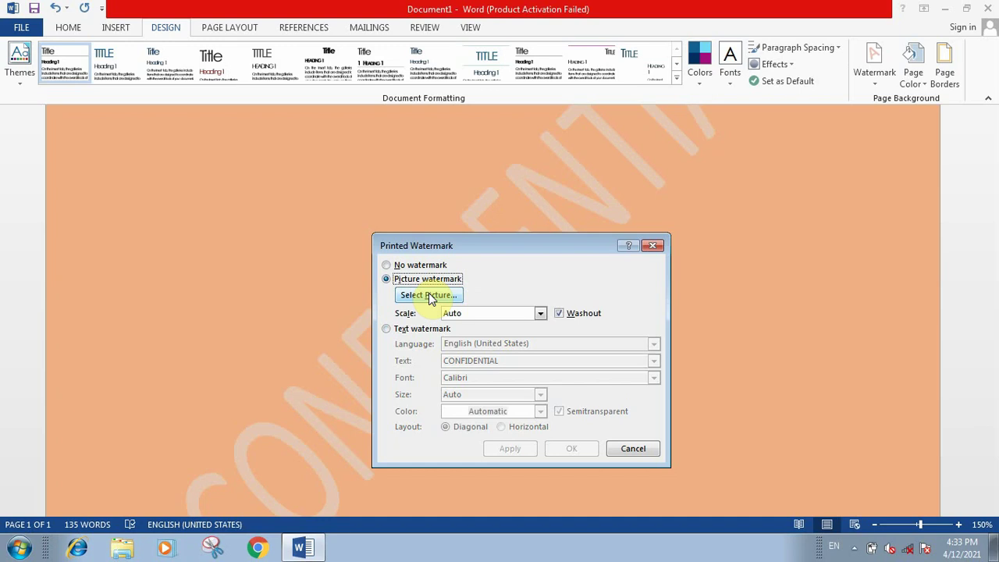
click(387, 329)
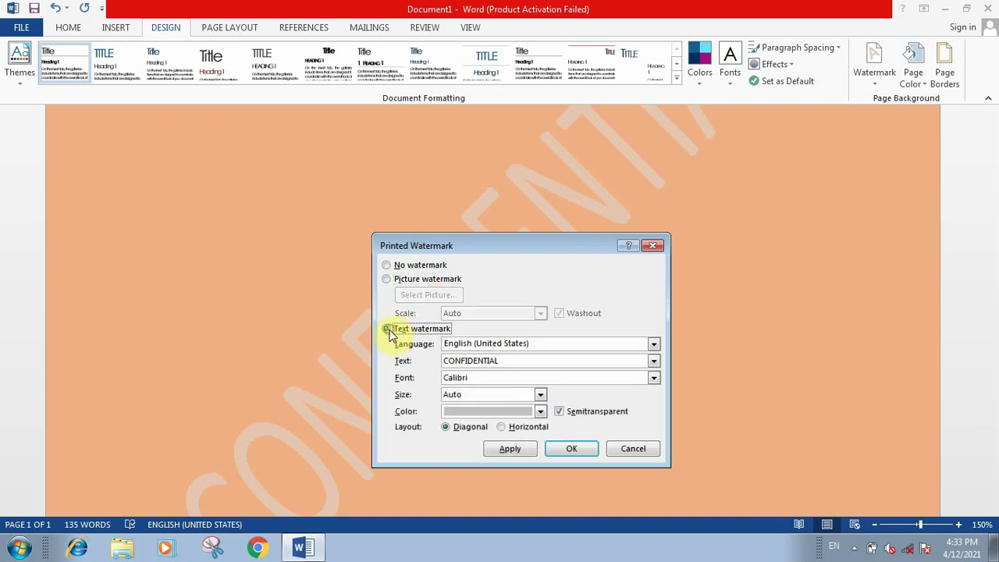
click(614, 360)
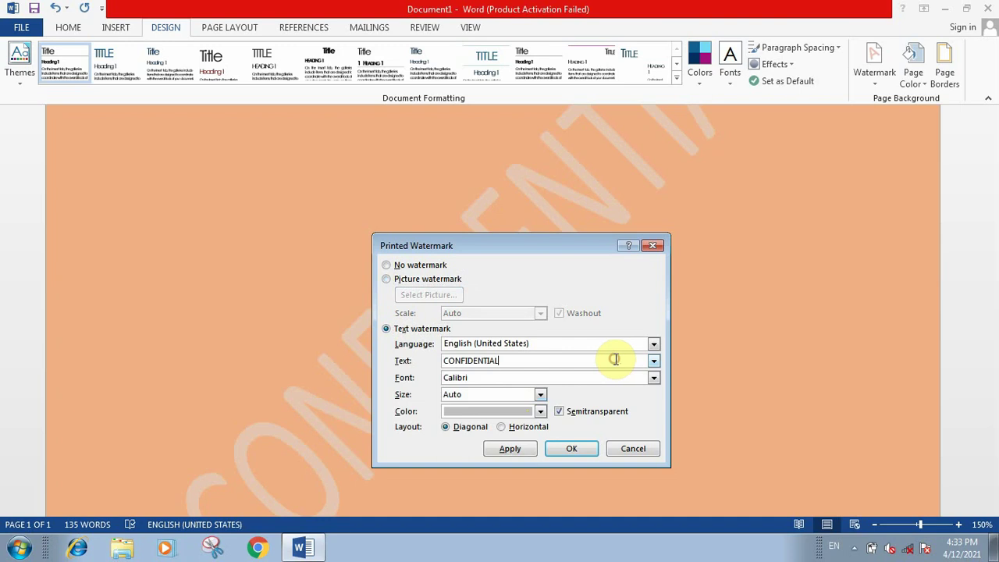
key(BackSpace)
key(BackSpace)
key(BackSpace)
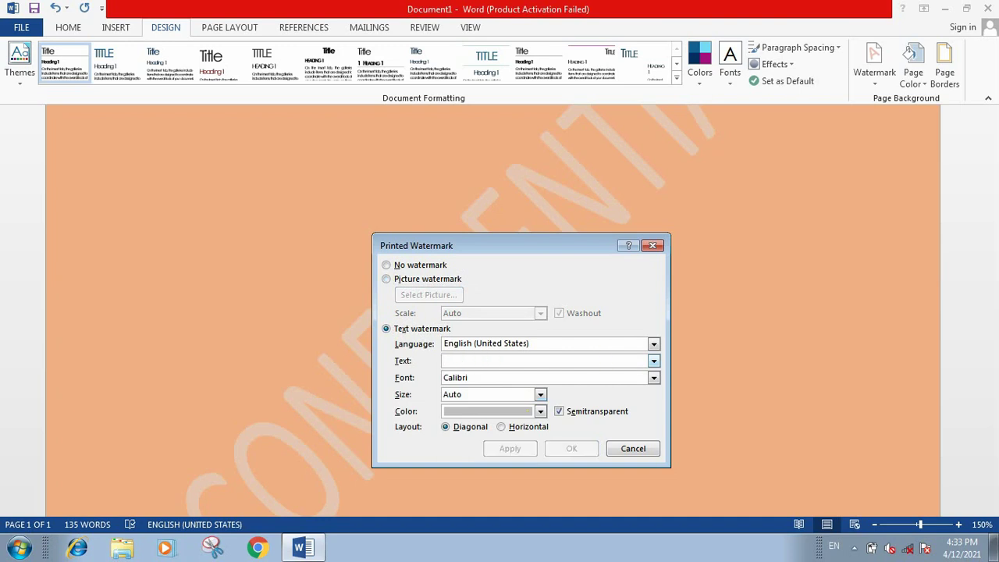
text(MY PASSIO)
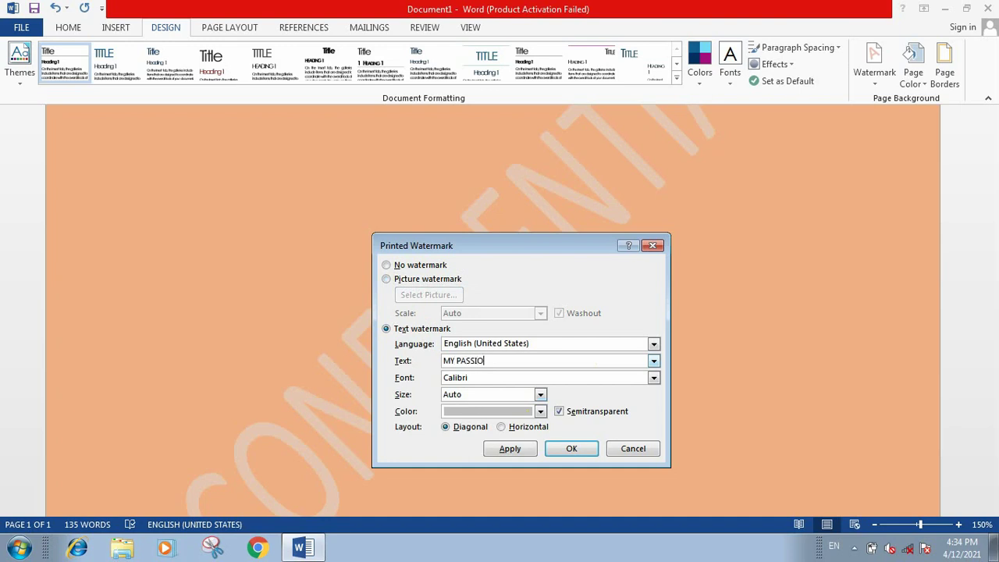
text(N TECHNOLOGY)
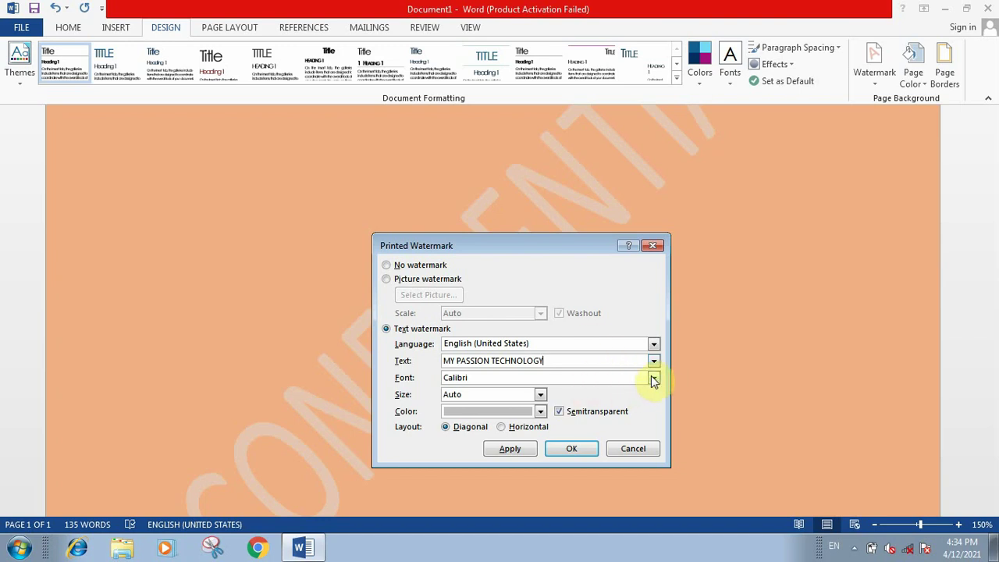
- Colour the watermark red, apply it, and close the watermark dialog
click(540, 412)
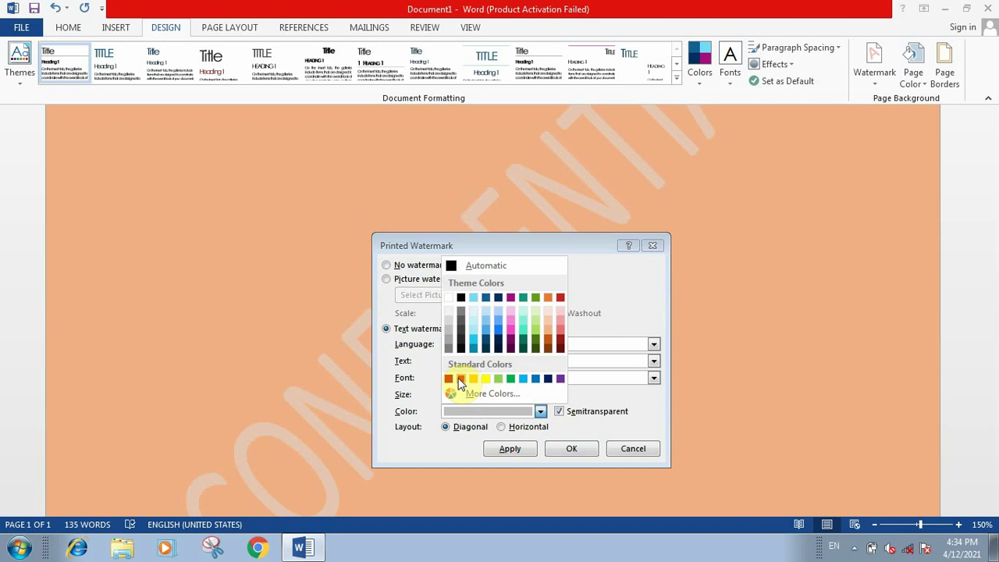
click(535, 378)
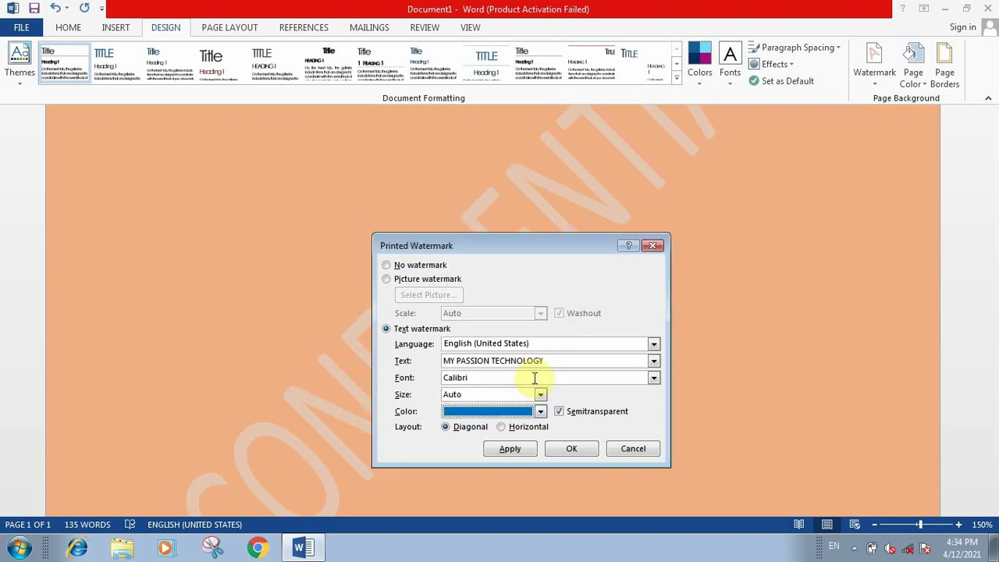
click(511, 448)
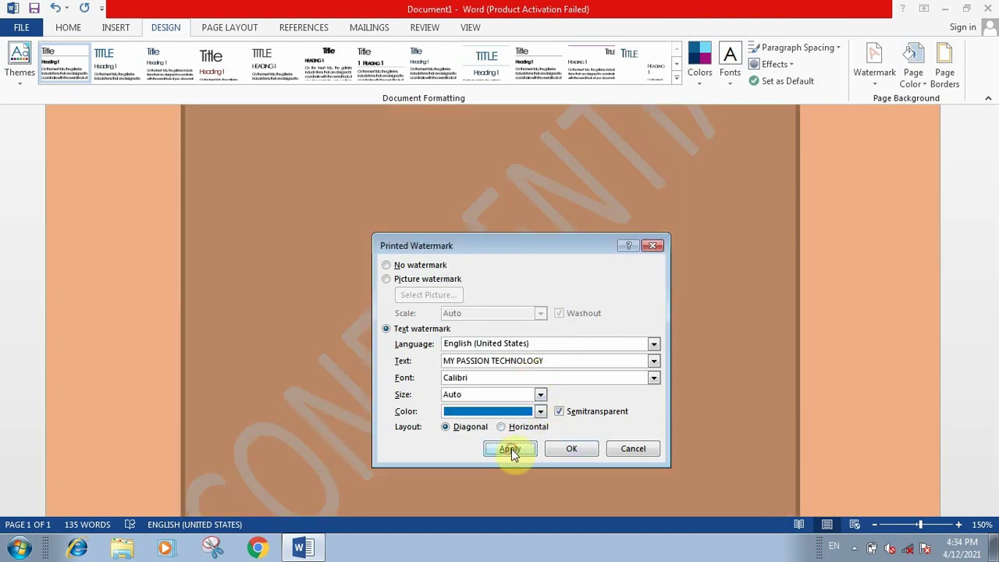
mouse_move(511, 248)
mouse_down()
mouse_move(708, 289)
mouse_move(583, 158)
mouse_up()
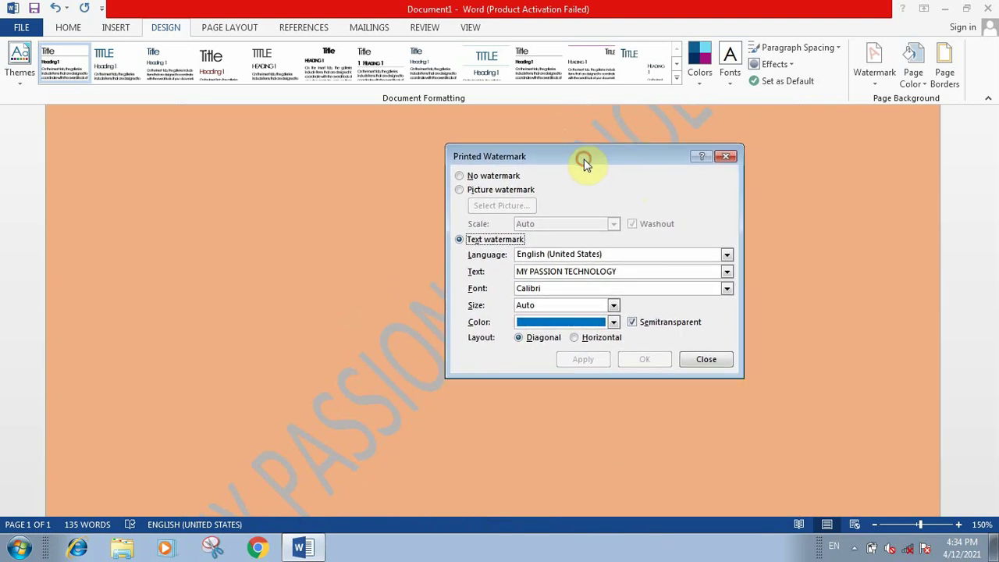
click(613, 322)
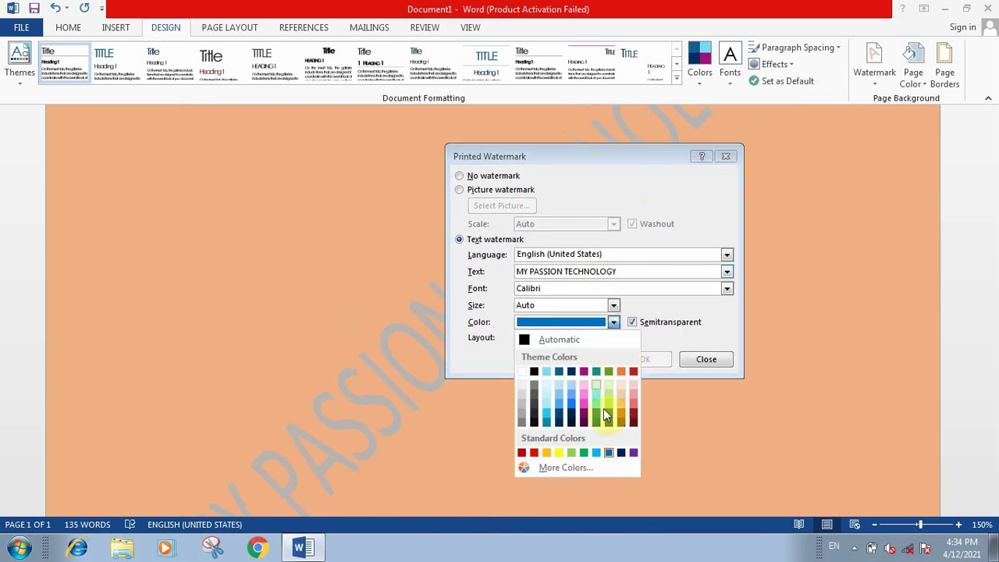
click(534, 452)
click(583, 358)
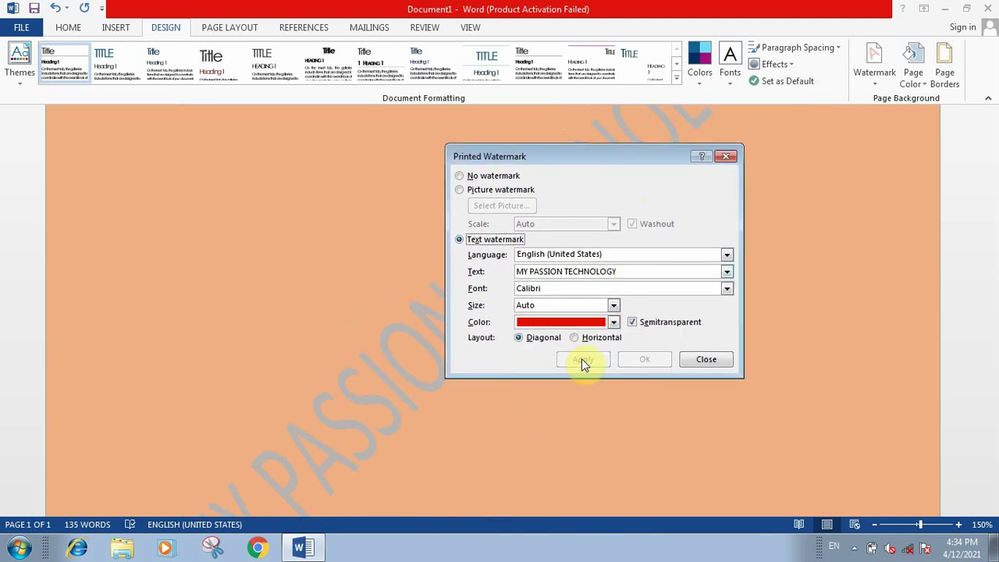
click(704, 360)
scroll(670, 350, up, 3)
- Remove the orange page colour by choosing No Color
scroll(663, 343, up, 1)
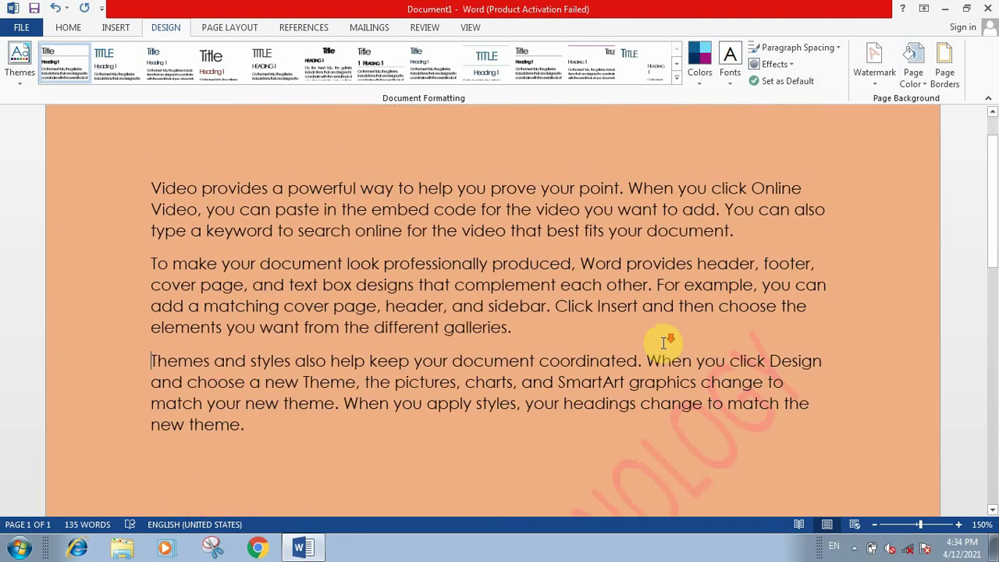
scroll(663, 343, down, 3)
scroll(664, 343, down, 4)
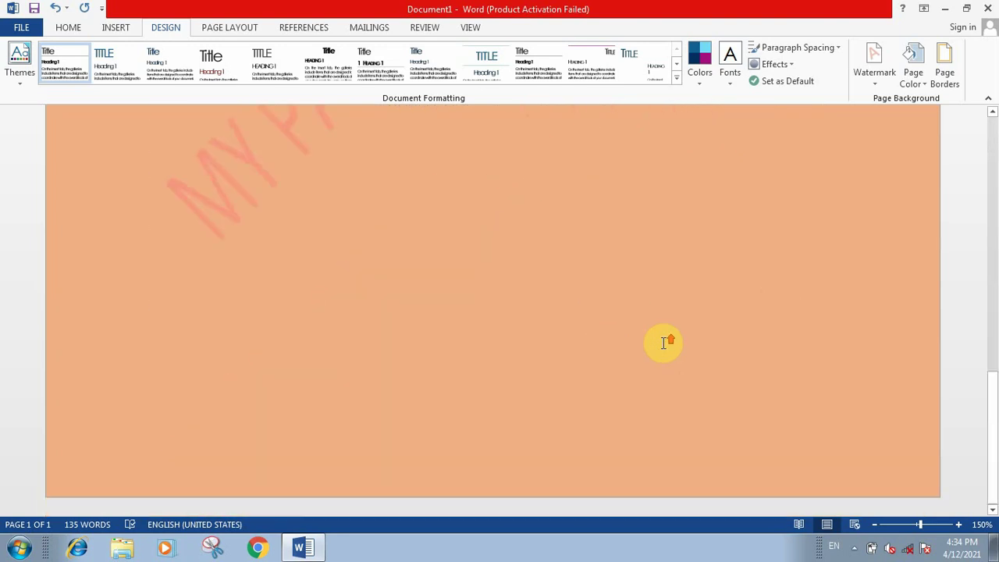
scroll(663, 343, up, 3)
scroll(663, 343, up, 2)
scroll(663, 344, up, 2)
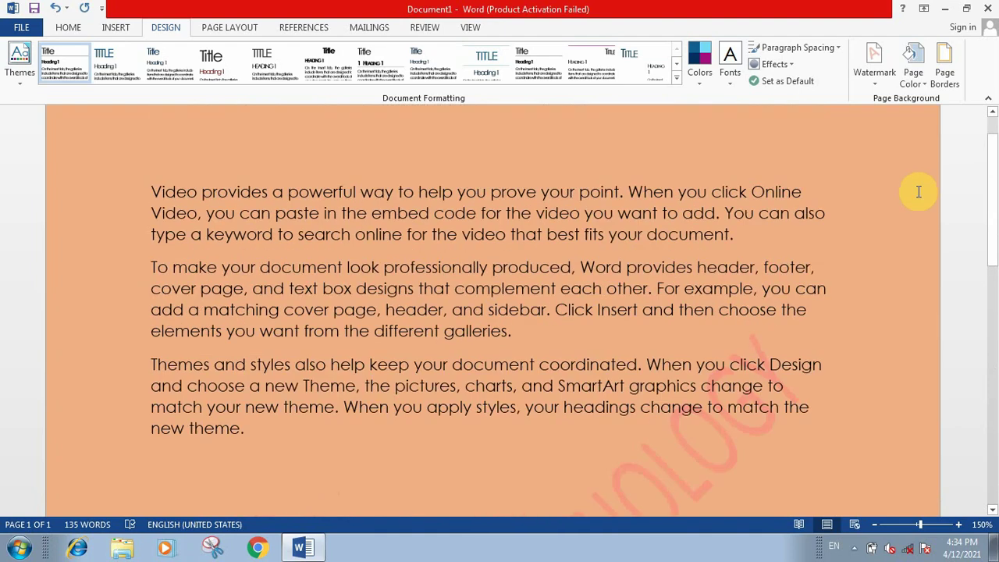
click(919, 82)
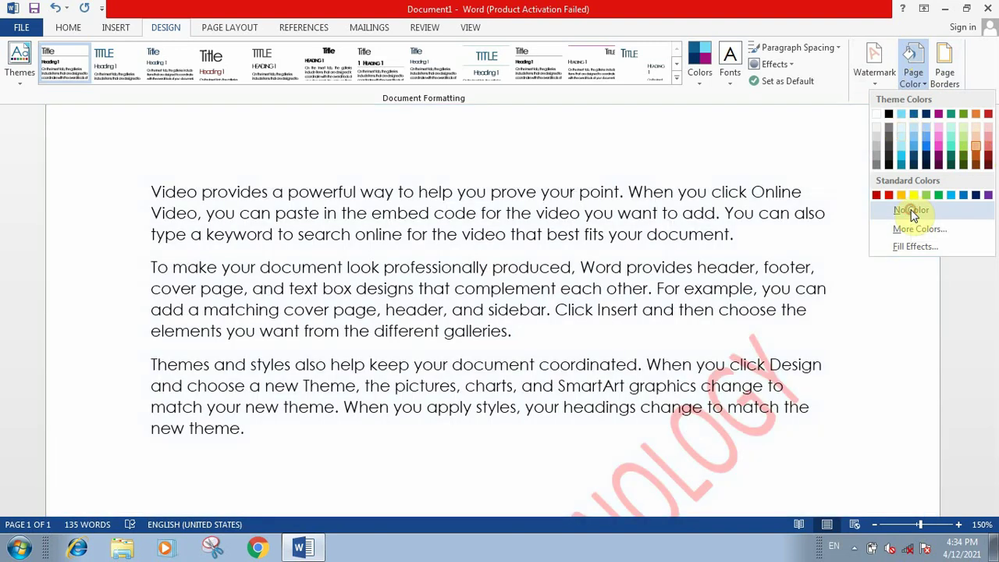
click(911, 211)
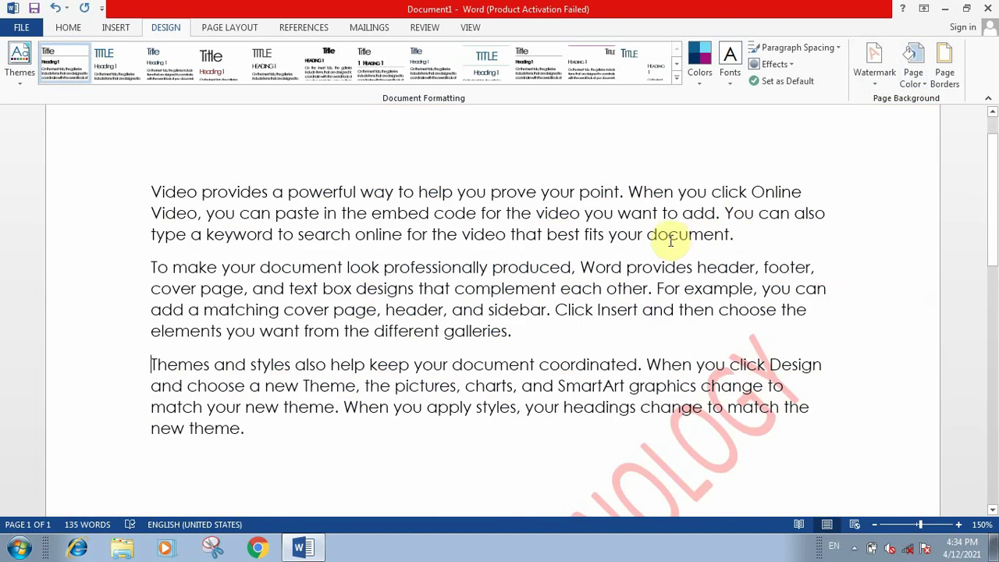
- Try a blue page background, then clear it back to No Color
click(911, 69)
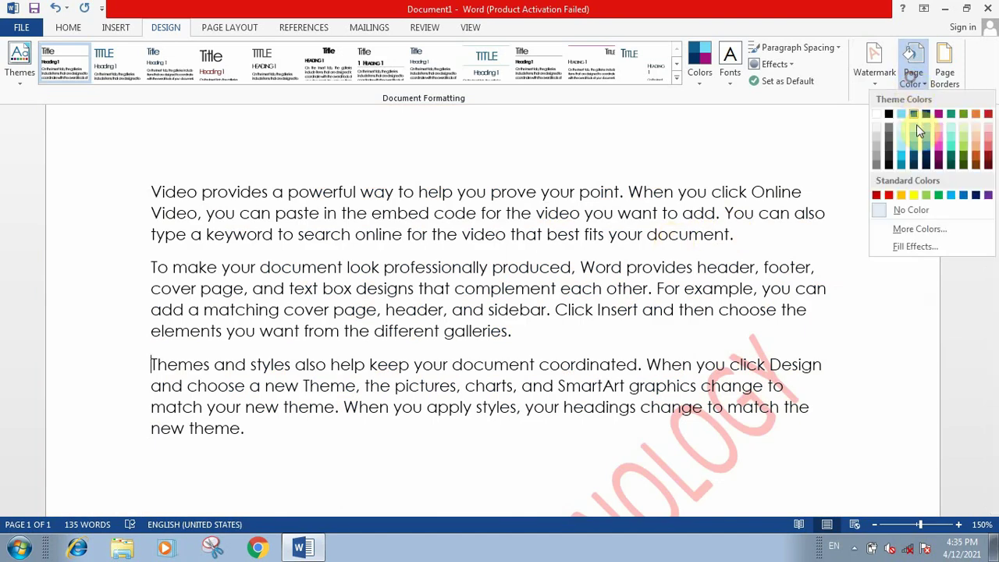
click(918, 149)
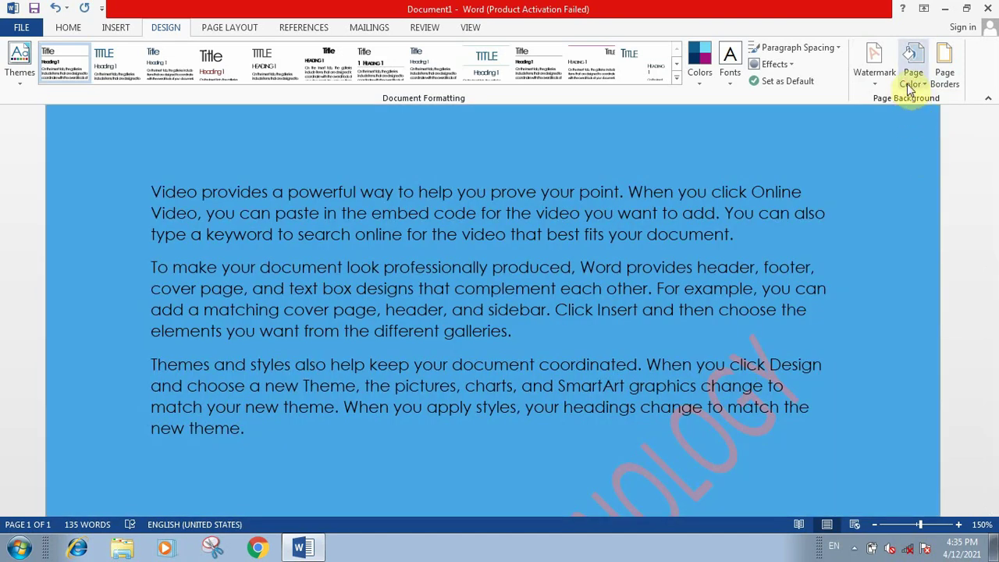
click(906, 84)
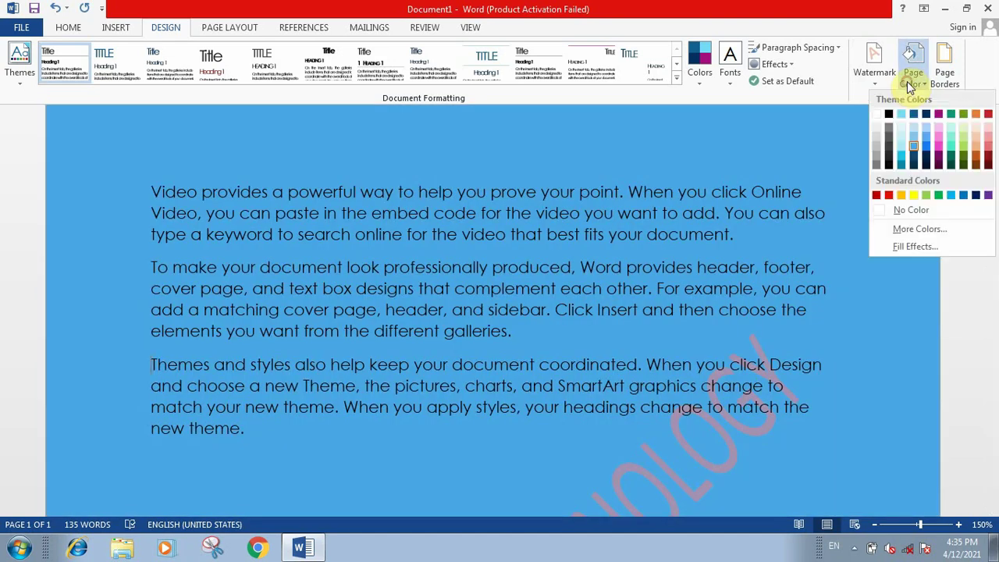
click(905, 213)
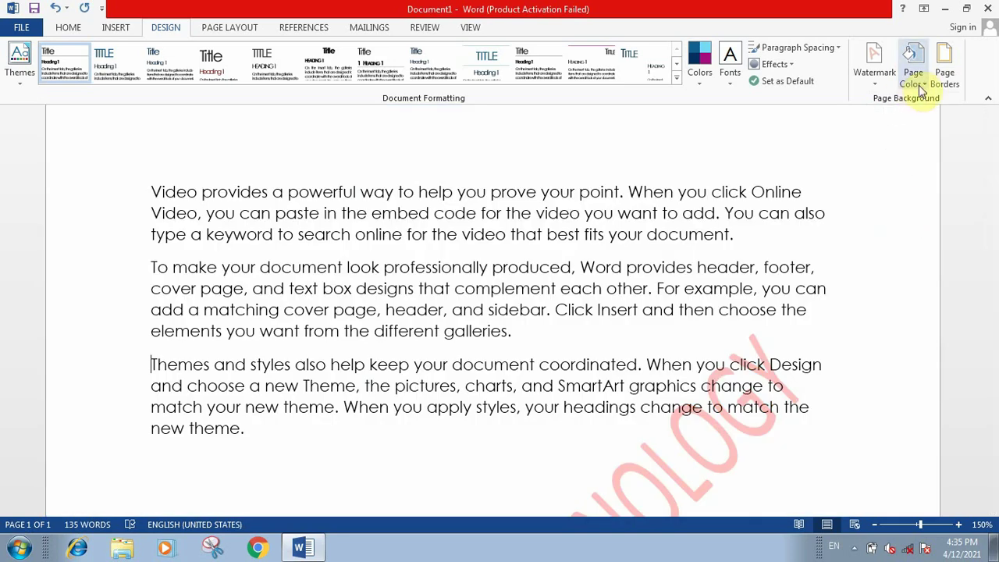
- Look through the Borders, Page Border and Shading tabs, closing the dialog without changes
click(944, 75)
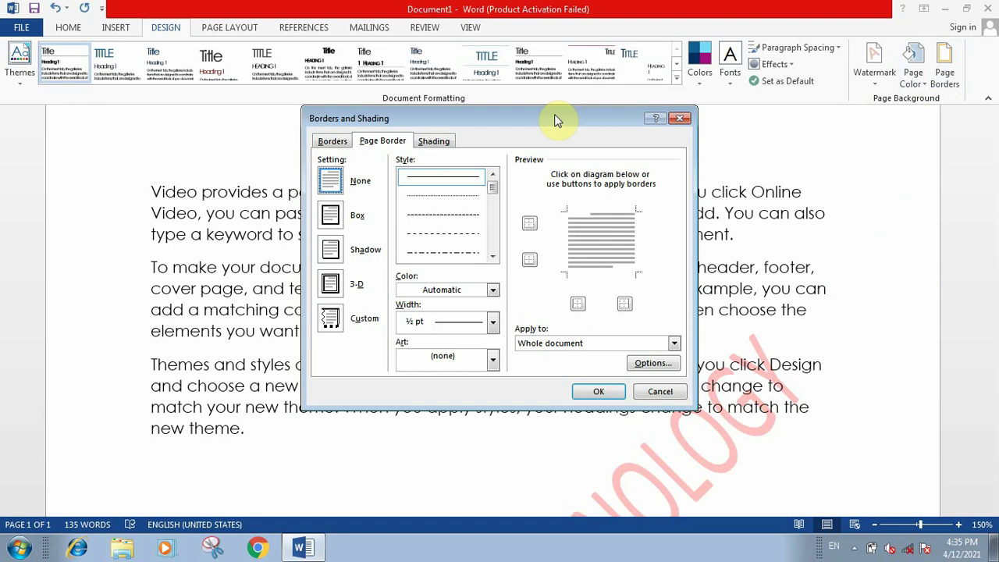
click(334, 140)
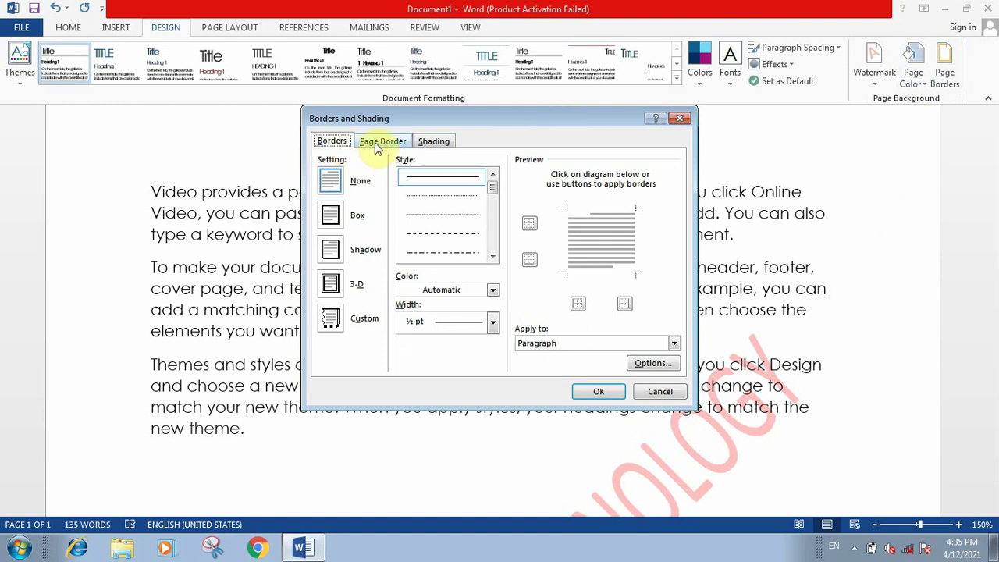
click(381, 142)
click(432, 141)
click(334, 141)
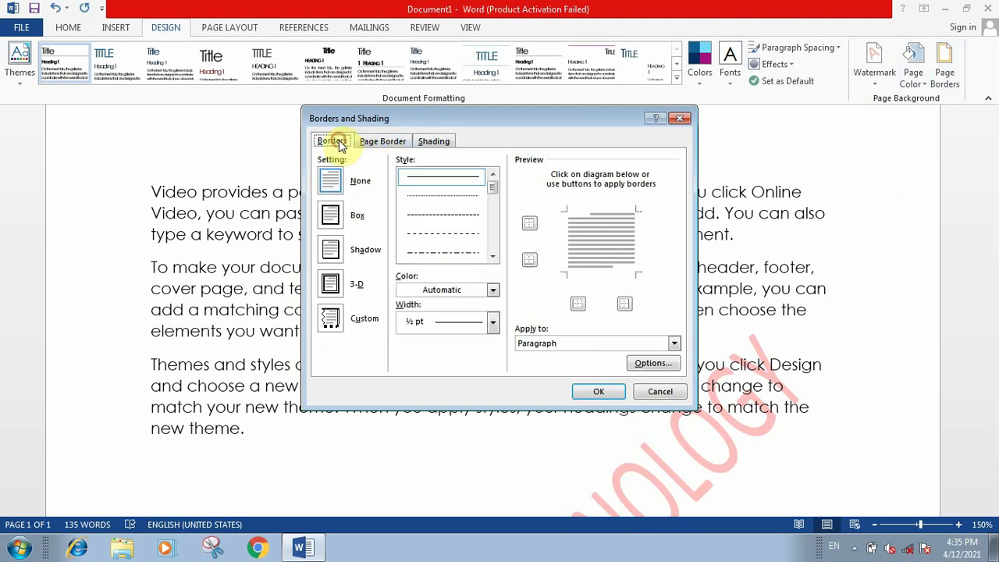
click(559, 342)
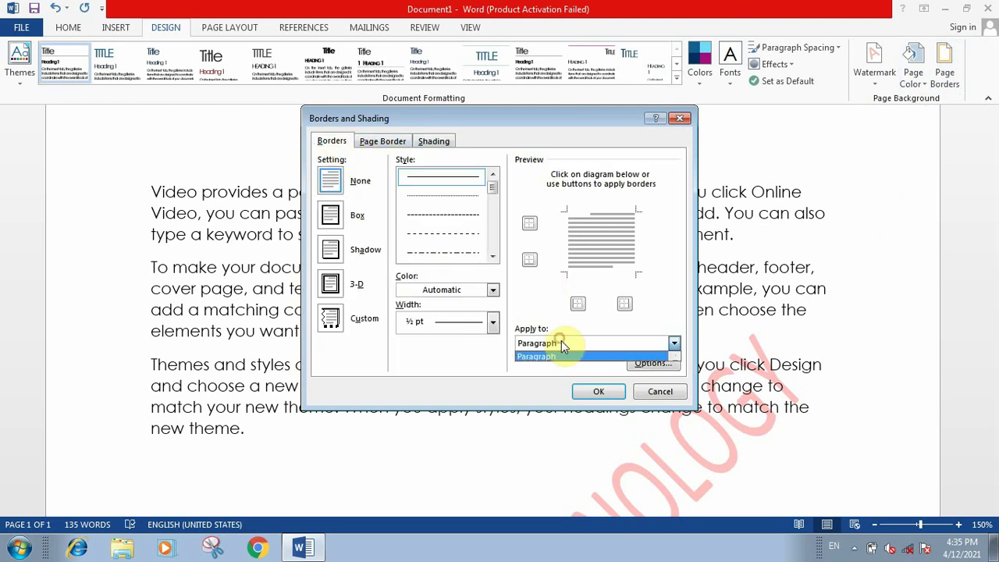
click(561, 341)
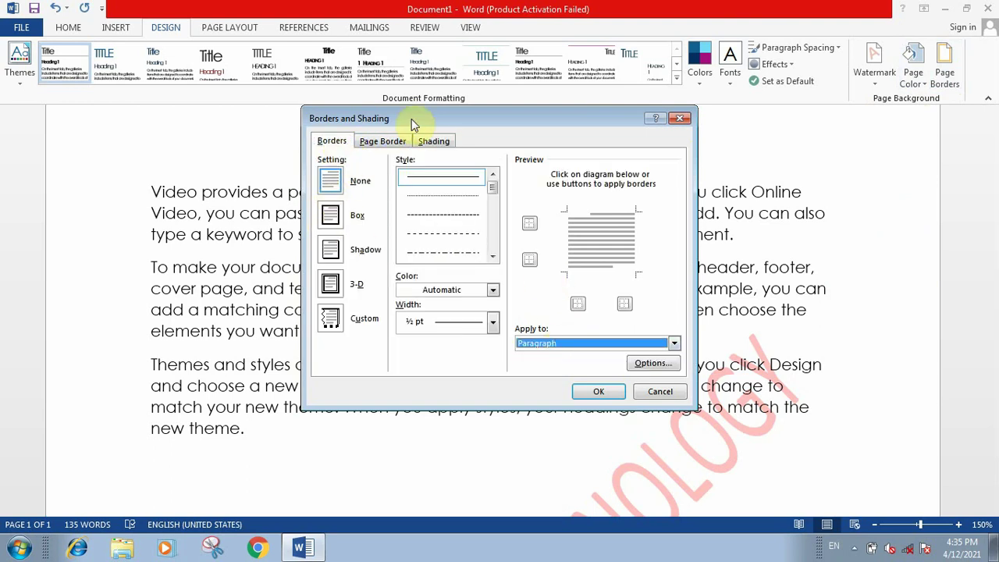
mouse_move(414, 124)
mouse_down()
mouse_move(777, 281)
mouse_move(642, 238)
mouse_up()
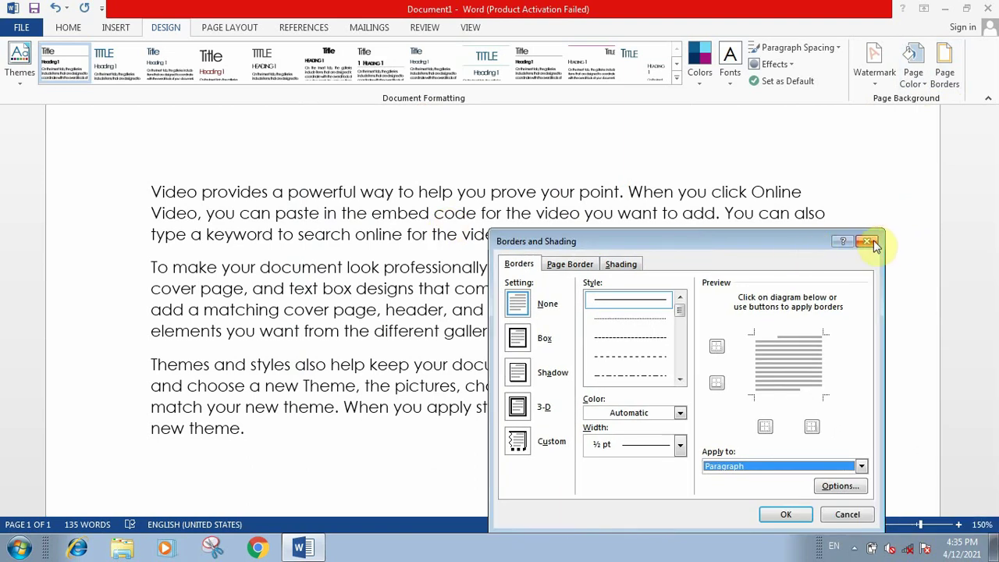
click(868, 242)
- Select the first paragraph and give it a plain Box border
drag(152, 187, 754, 228)
click(944, 71)
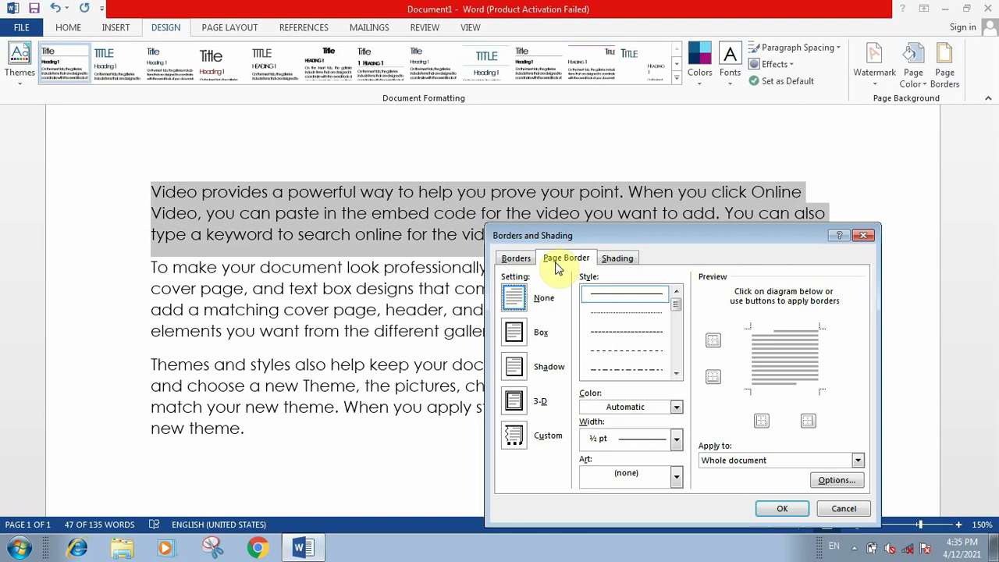
click(515, 259)
click(514, 334)
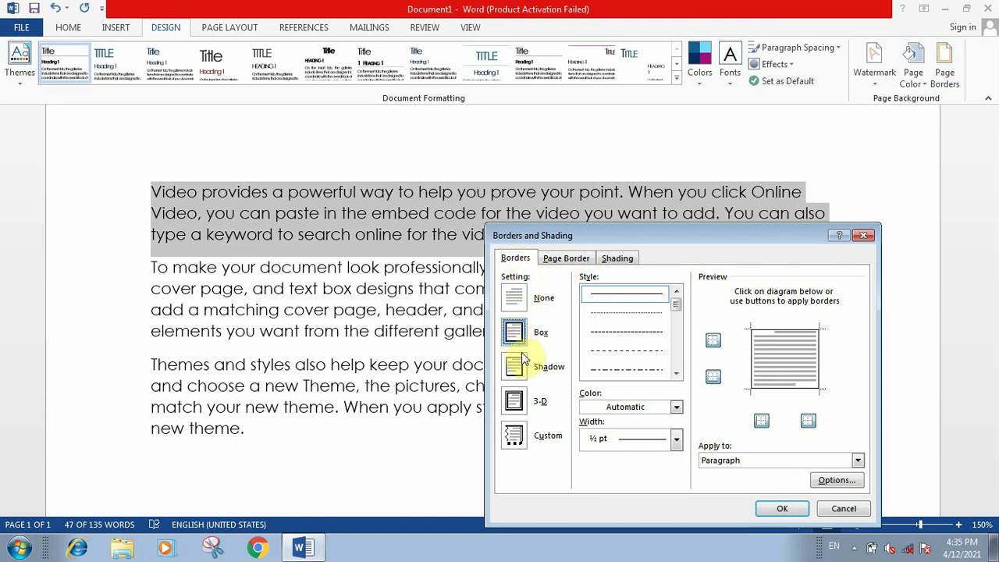
click(516, 365)
click(519, 401)
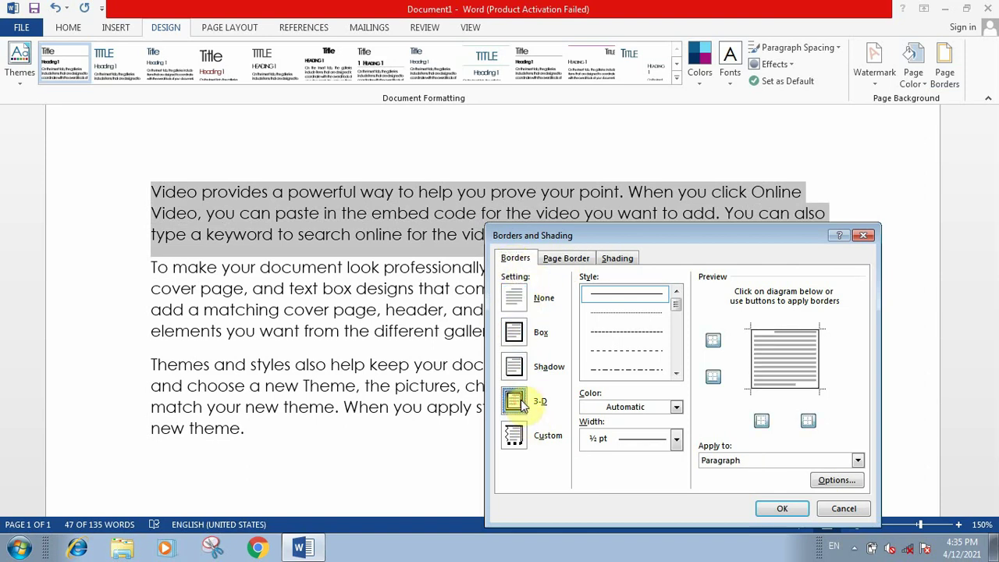
click(781, 508)
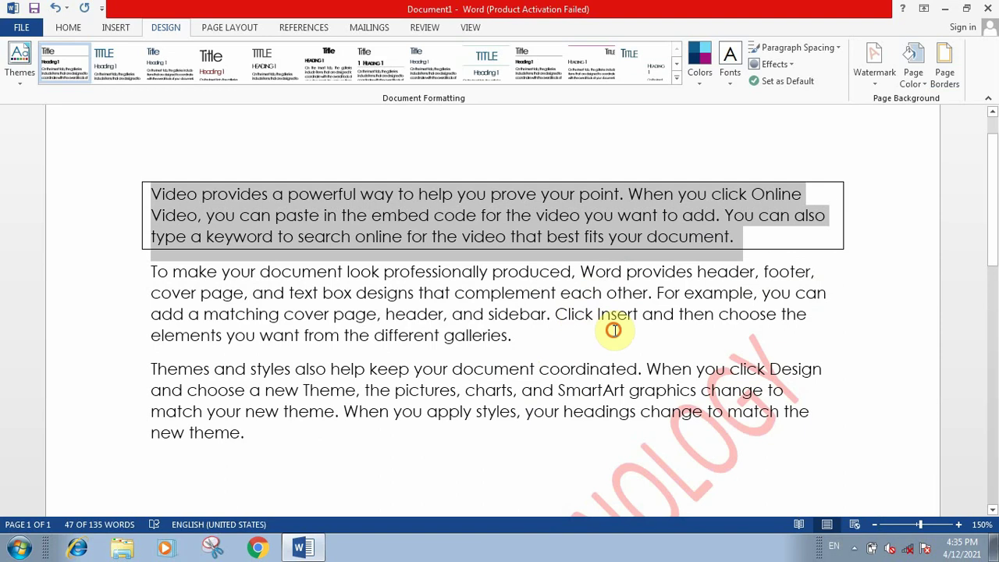
- Frame every page with a Shadow page border applied to the whole document
click(614, 330)
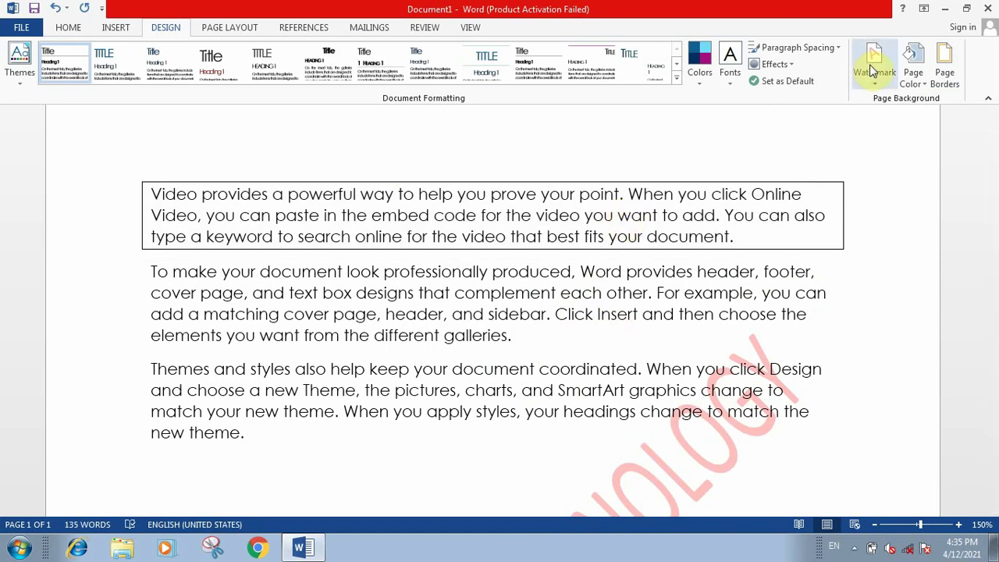
click(945, 78)
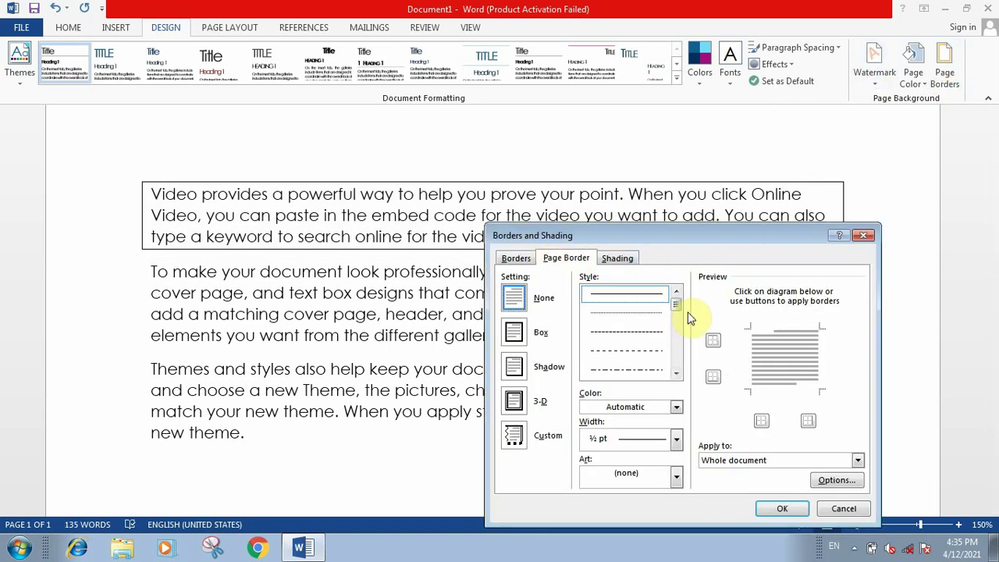
click(515, 369)
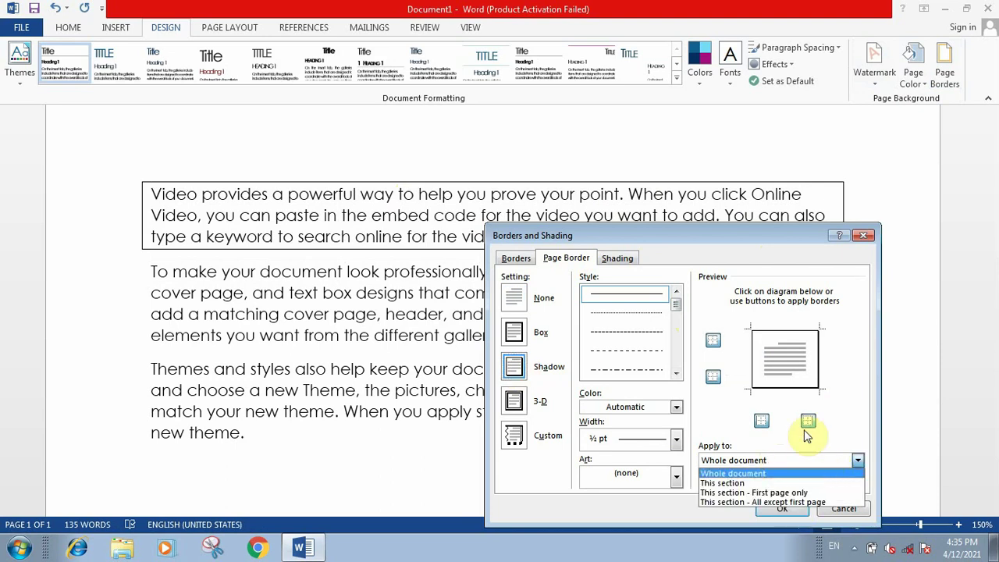
click(769, 245)
drag(749, 227, 728, 130)
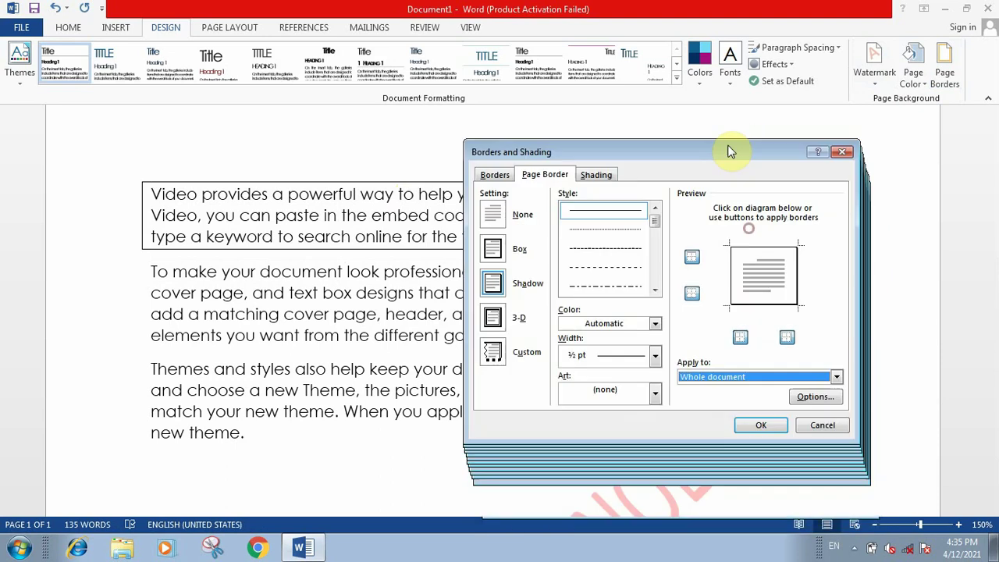
click(837, 363)
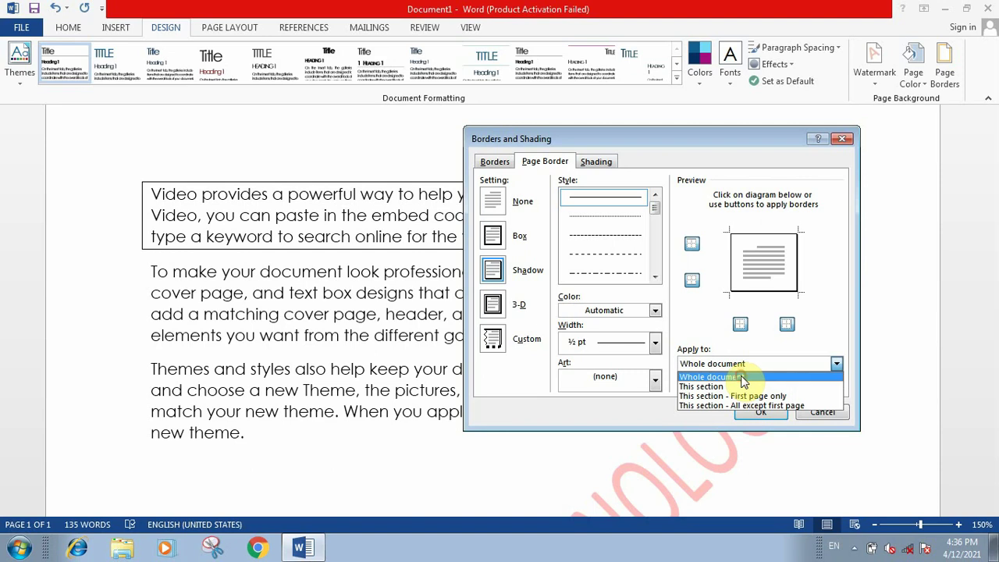
click(742, 378)
click(760, 410)
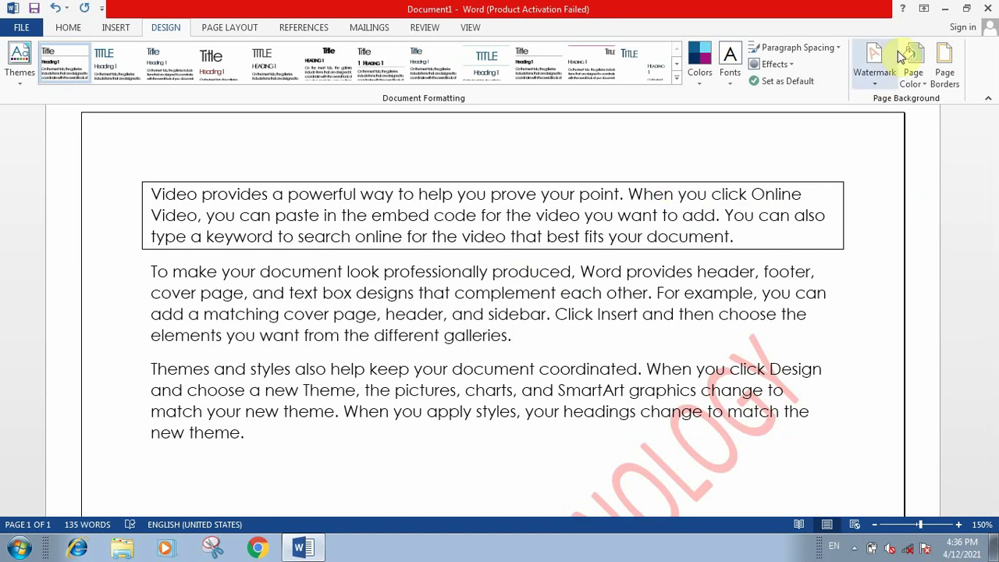
- Give the second paragraph a red shading fill
click(946, 78)
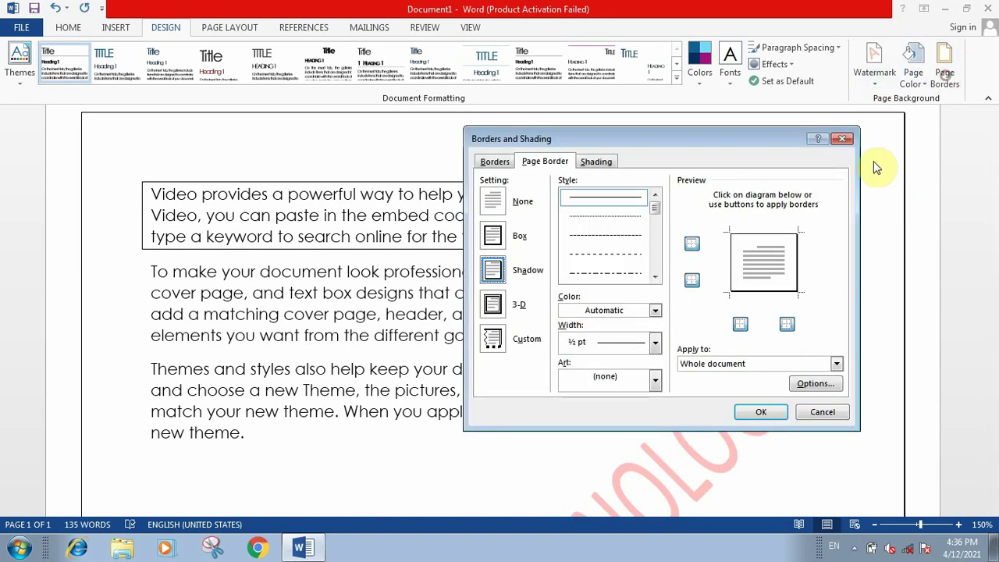
click(595, 162)
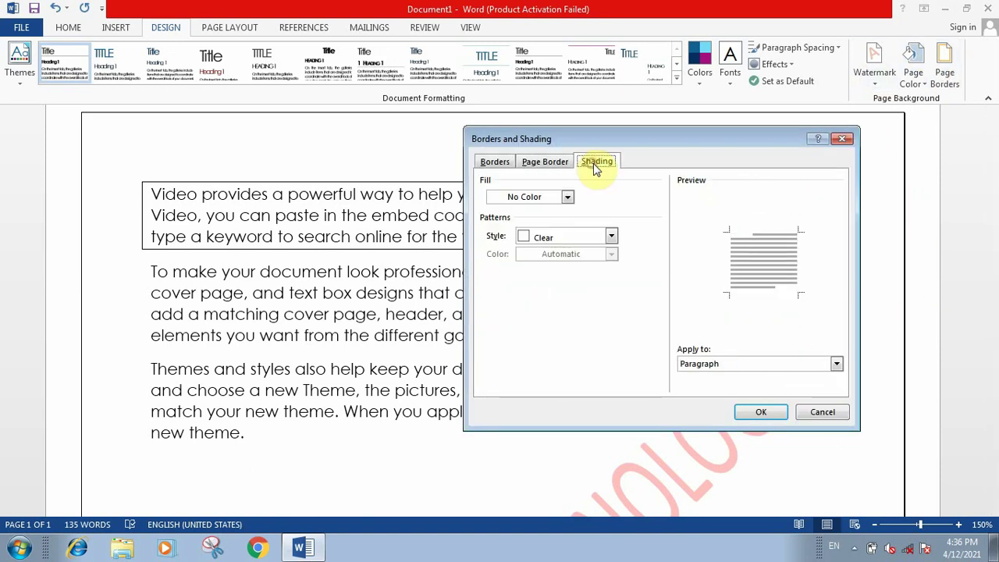
click(567, 196)
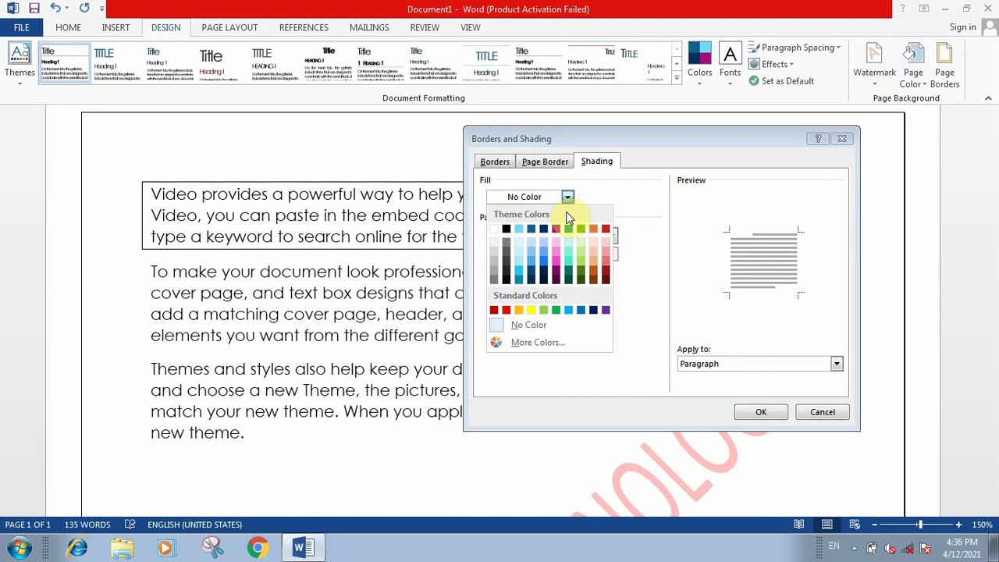
click(507, 311)
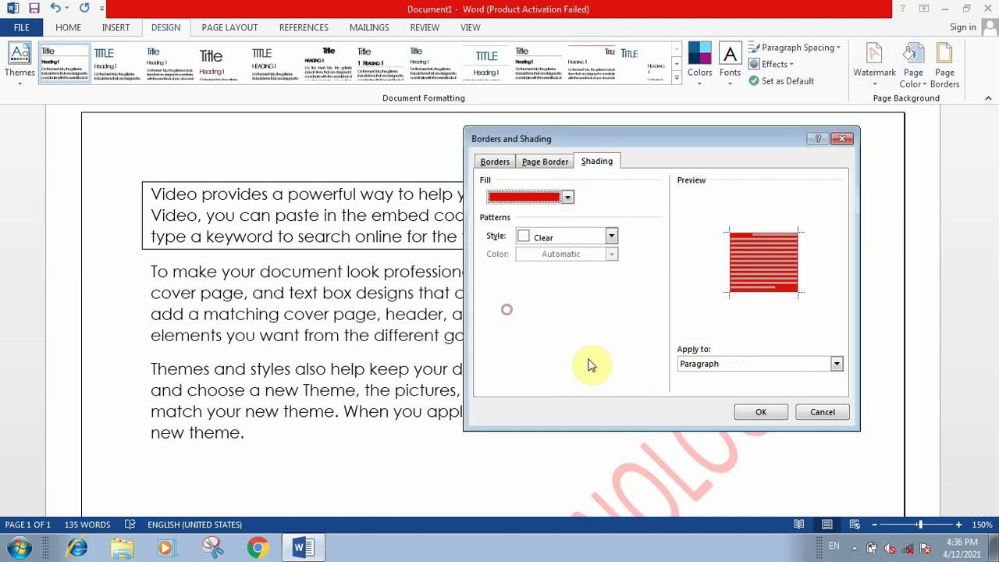
click(762, 414)
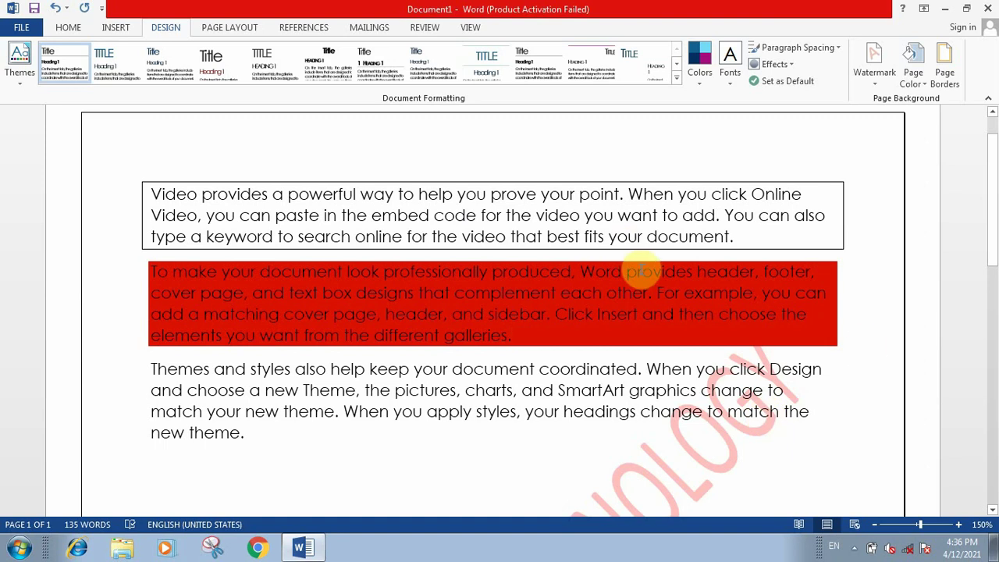
- Set the paragraph shading fill to No Color and the page border to None
click(946, 78)
click(608, 161)
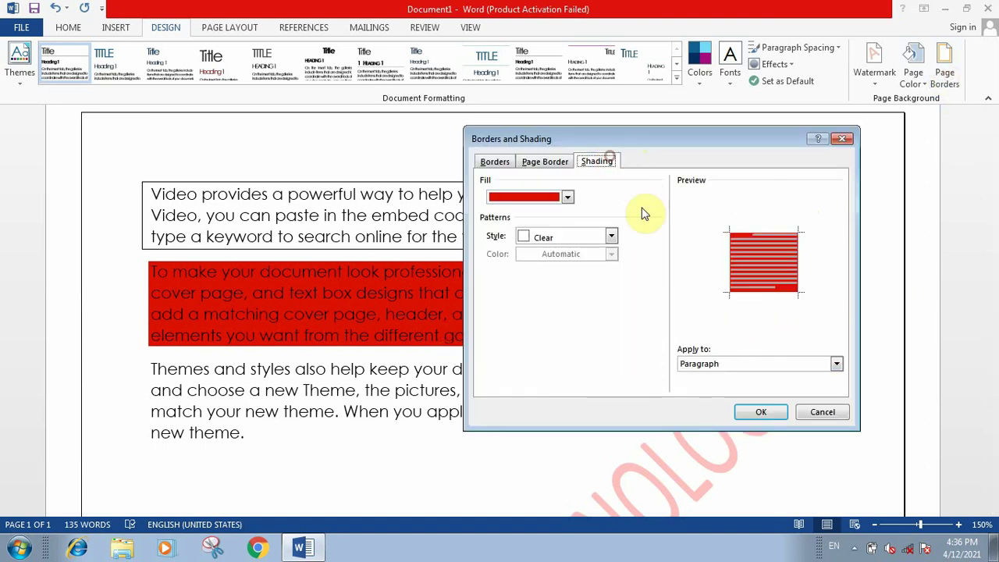
click(836, 363)
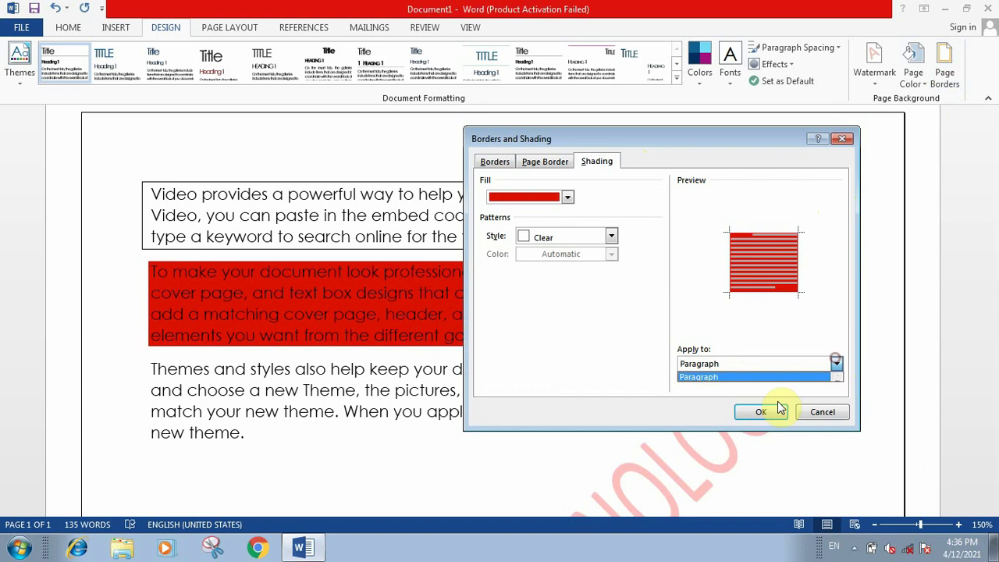
click(769, 363)
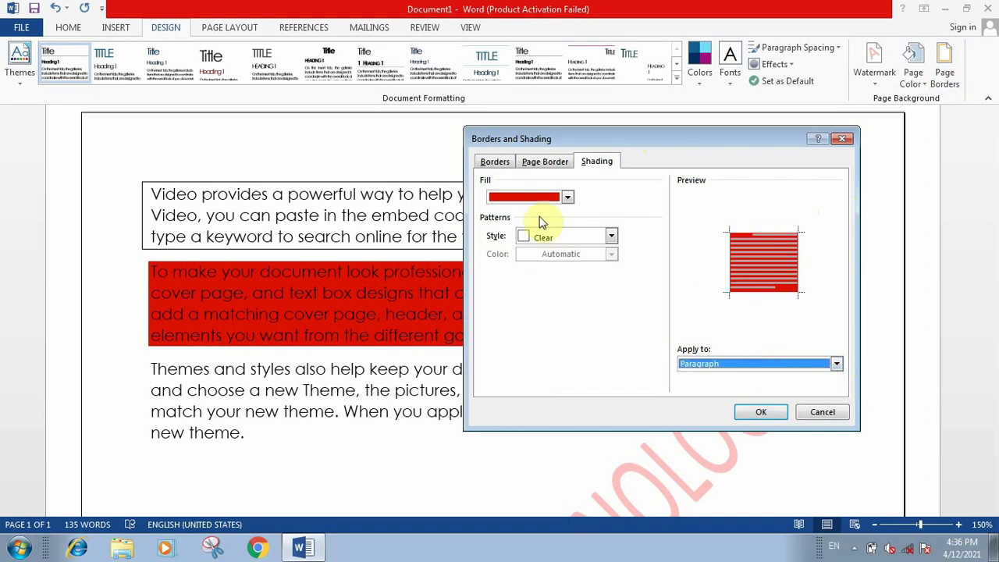
click(568, 197)
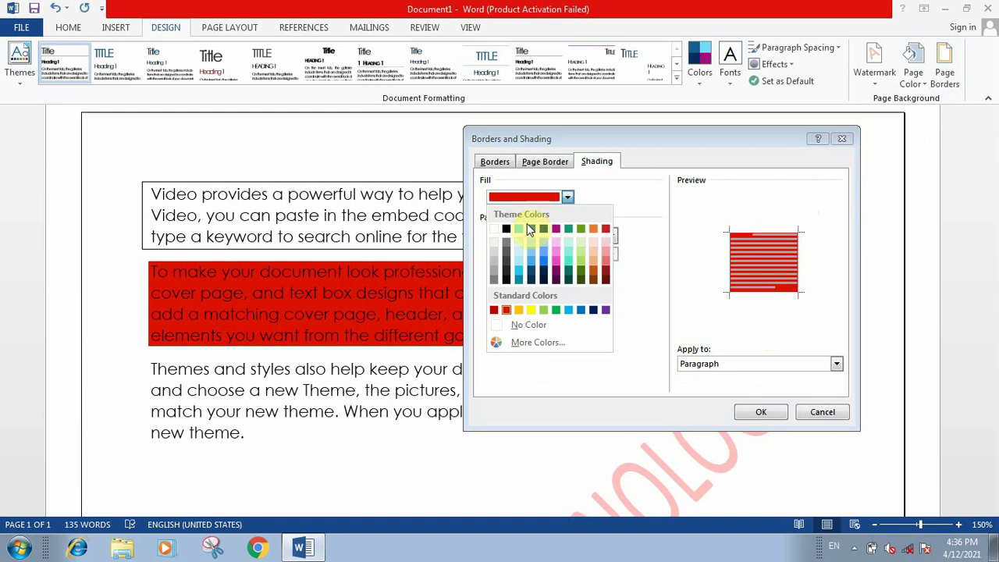
click(508, 325)
click(545, 161)
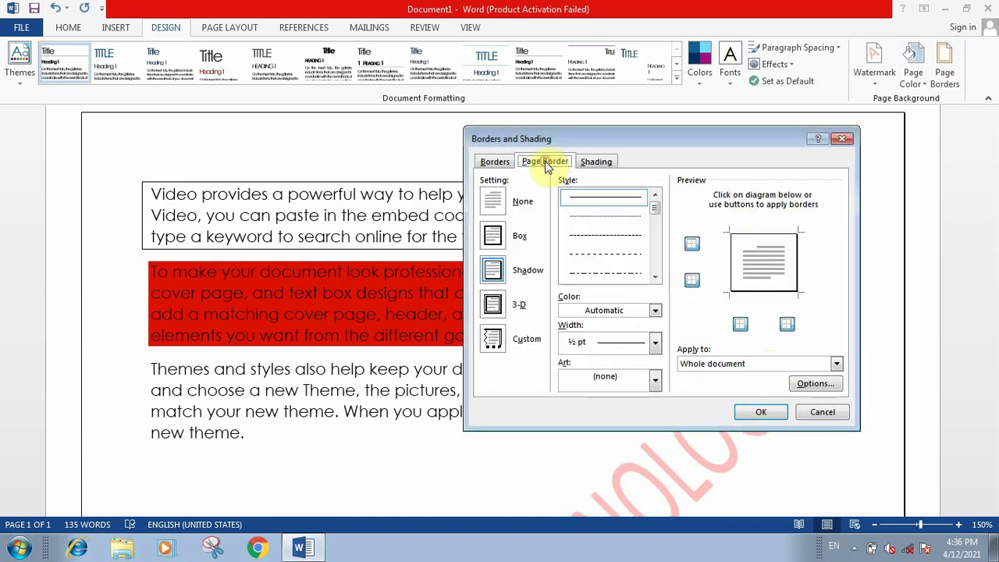
click(511, 204)
click(495, 161)
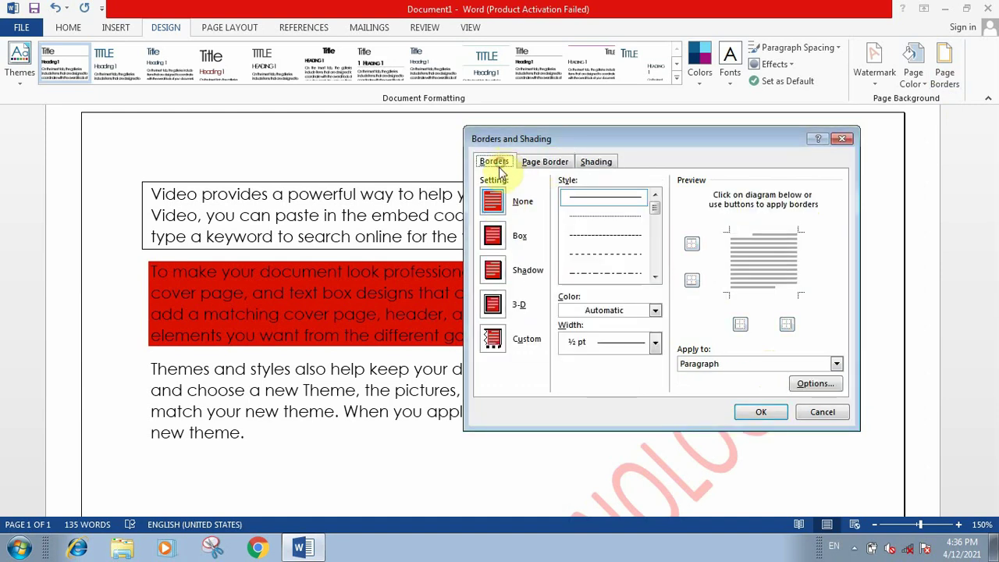
click(491, 207)
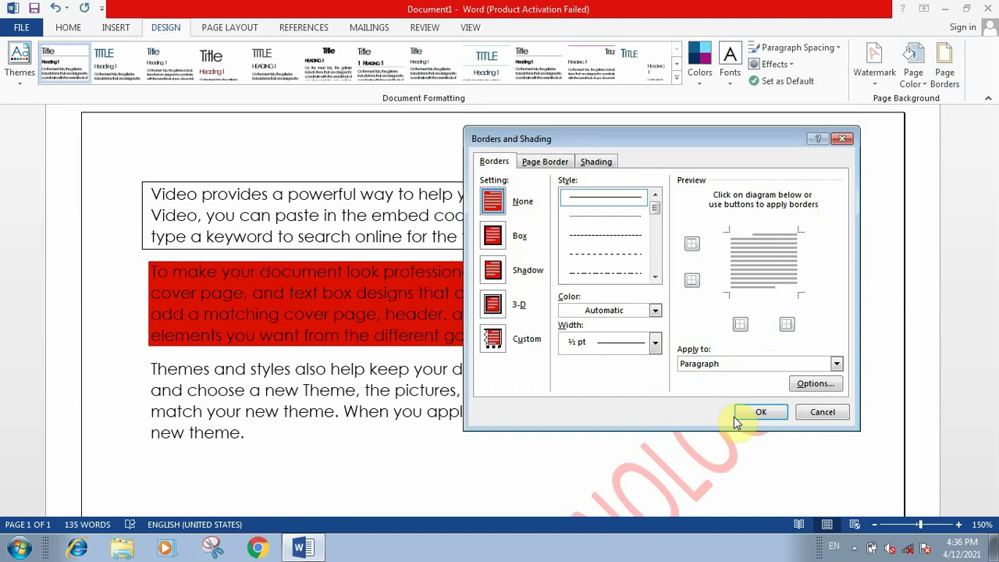
click(761, 418)
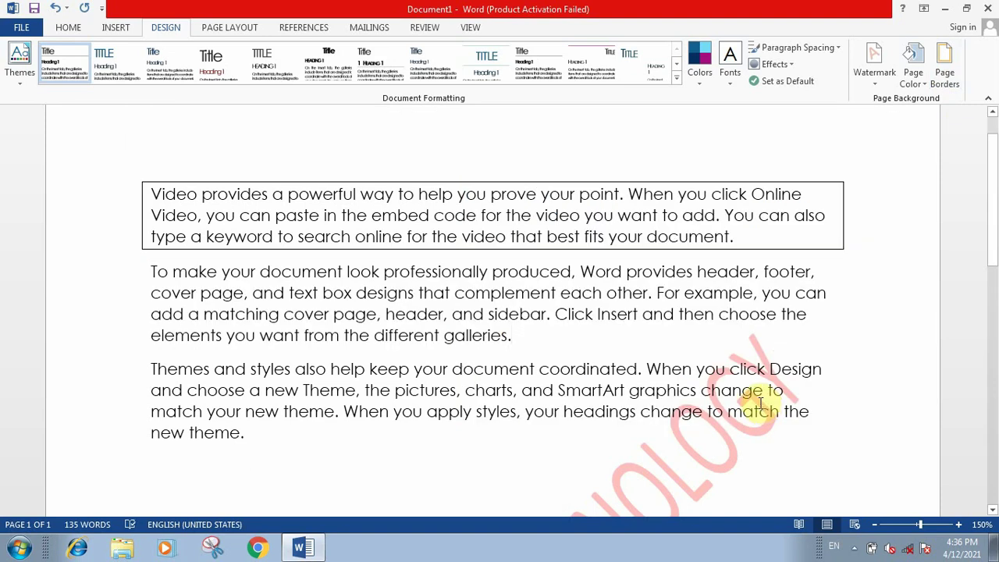
- Set the first paragraph's box border to None in Borders and Shading
click(754, 214)
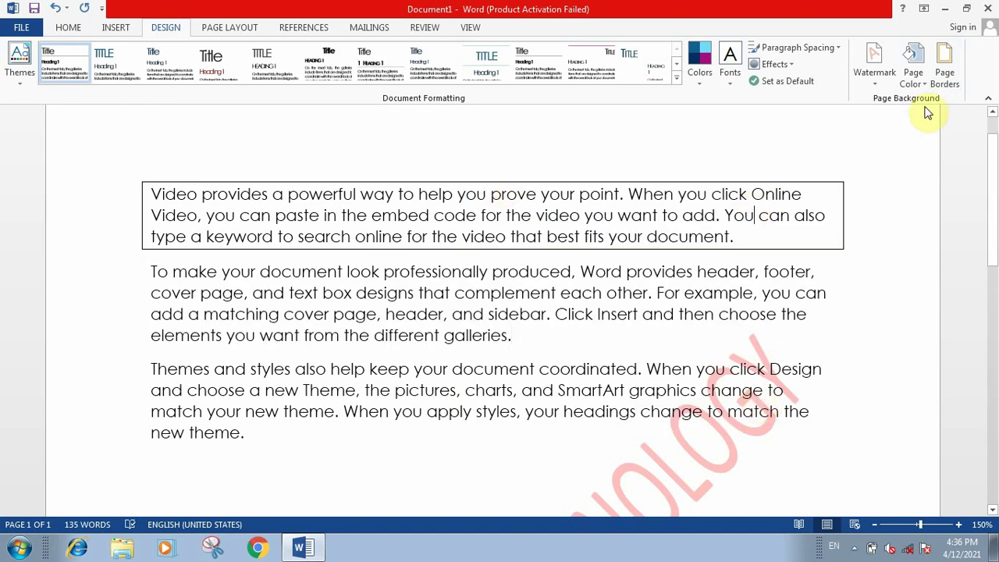
click(944, 67)
click(499, 165)
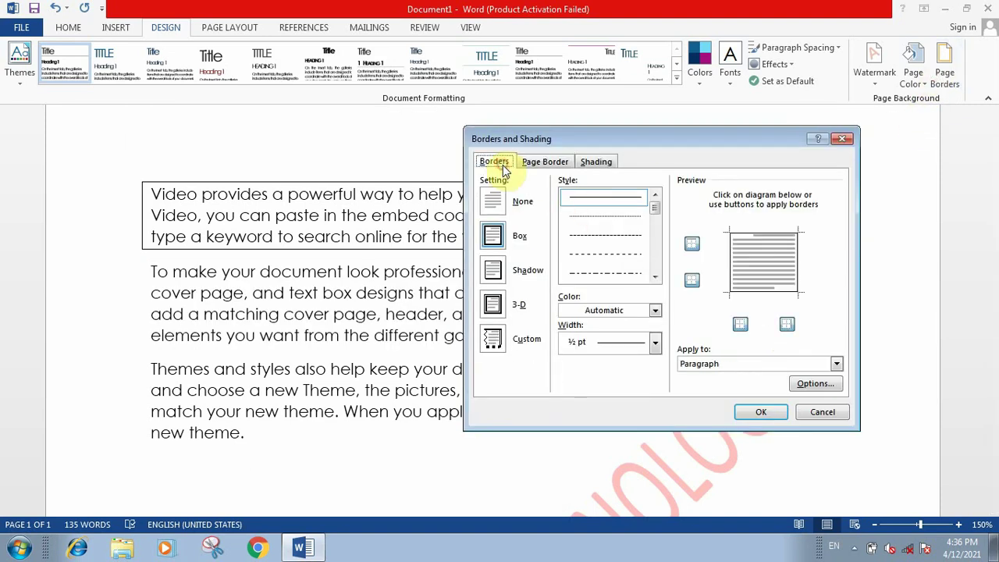
click(493, 201)
click(759, 414)
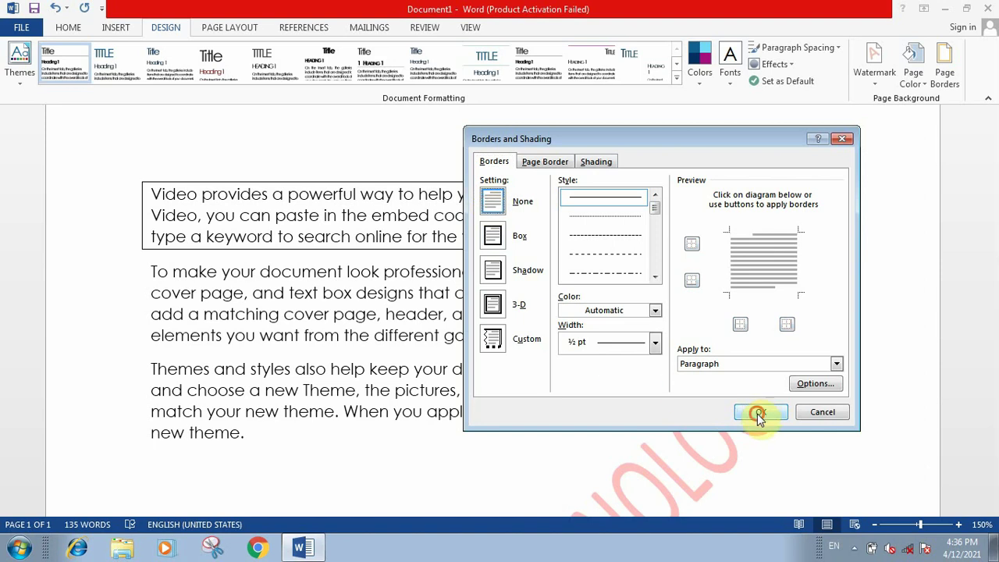